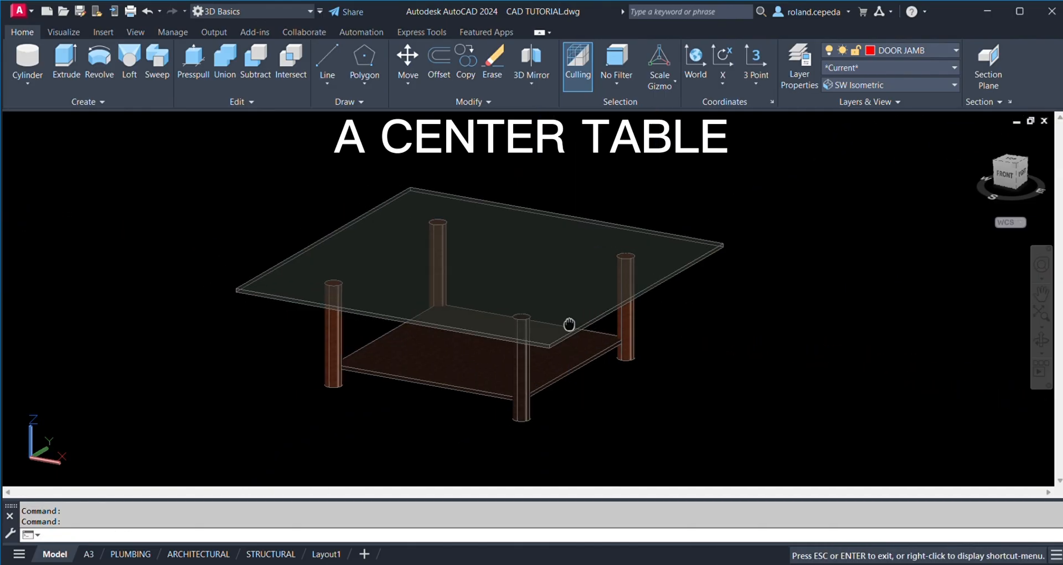
pyautogui.scroll(4, 499, 317)
pyautogui.moveTo(499, 318); pyautogui.dragTo(527, 323, button='middle')
pyautogui.scroll(-2, 705, 174)
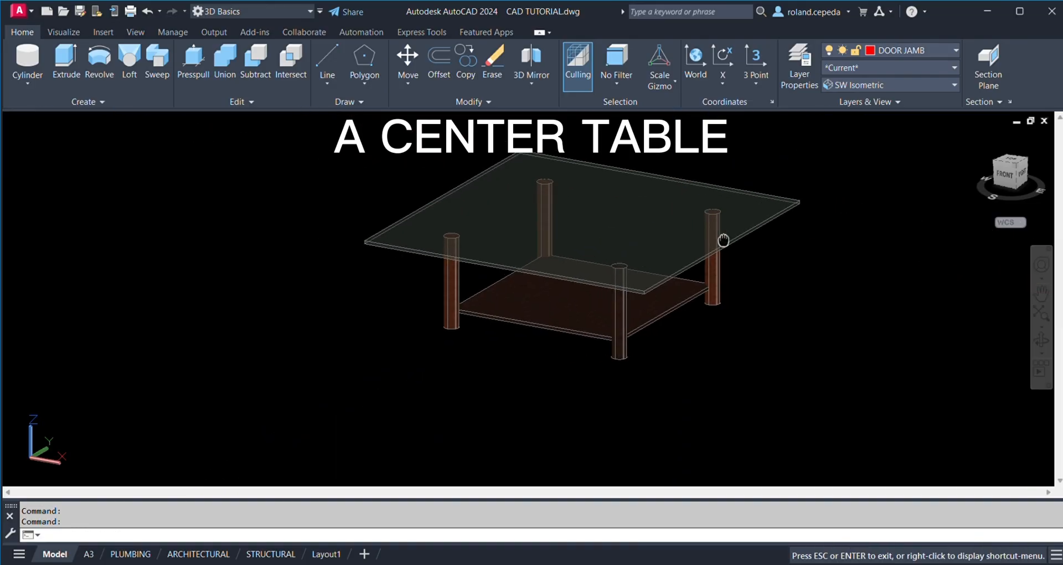
pyautogui.click(582, 210)
pyautogui.press('Escape')
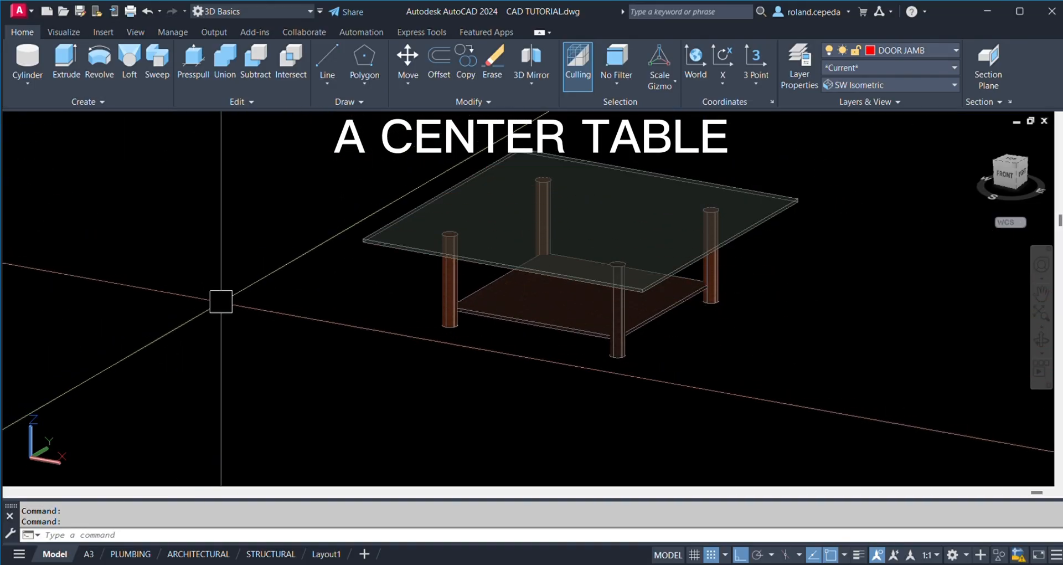
pyautogui.moveTo(221, 299); pyautogui.dragTo(226, 278, button='middle')
pyautogui.write('rec')
pyautogui.press('Return')
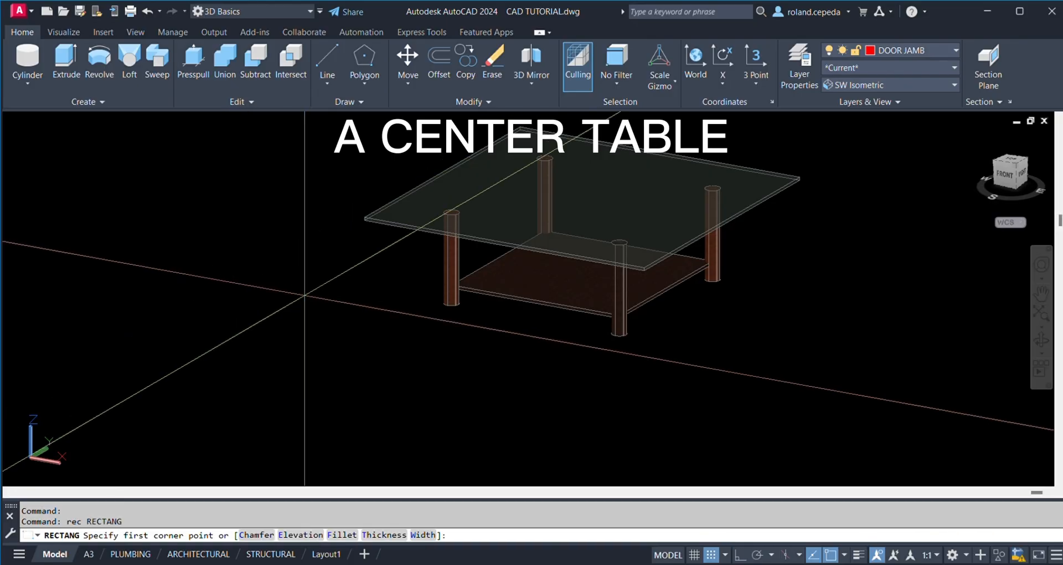
pyautogui.click(226, 278)
pyautogui.scroll(-2, 308, 279)
pyautogui.press('Escape')
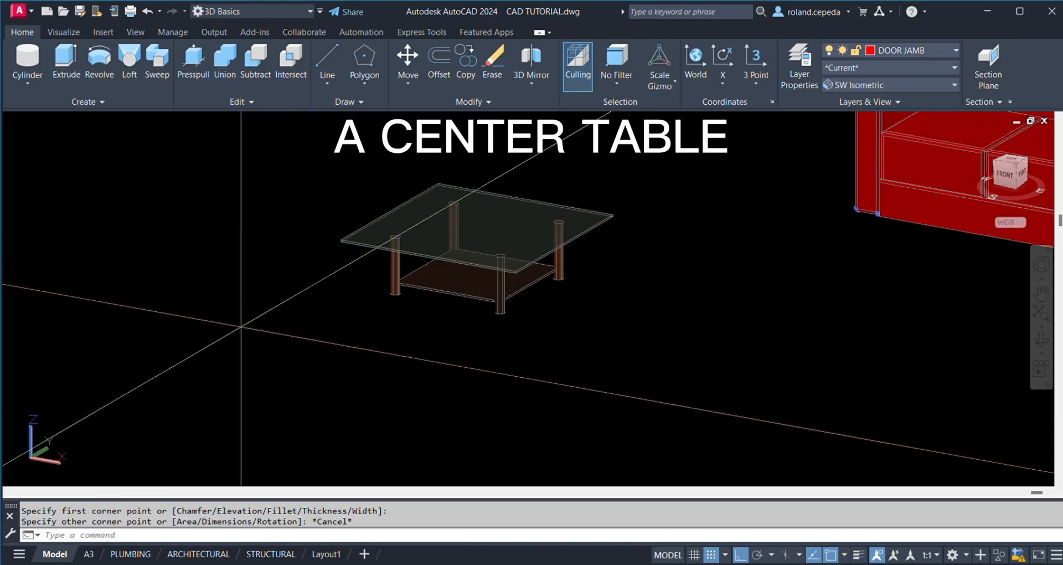
# - Draw a 1000 by 1000 rectangle beside the finished center table
pyautogui.press('Return')
pyautogui.click(237, 315)
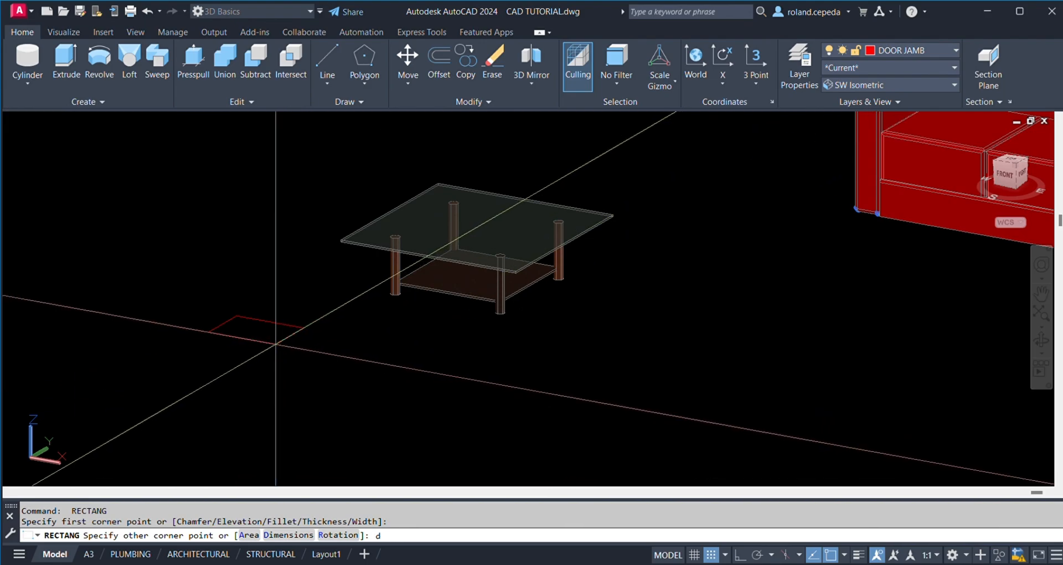
pyautogui.write('d')
pyautogui.press('Return')
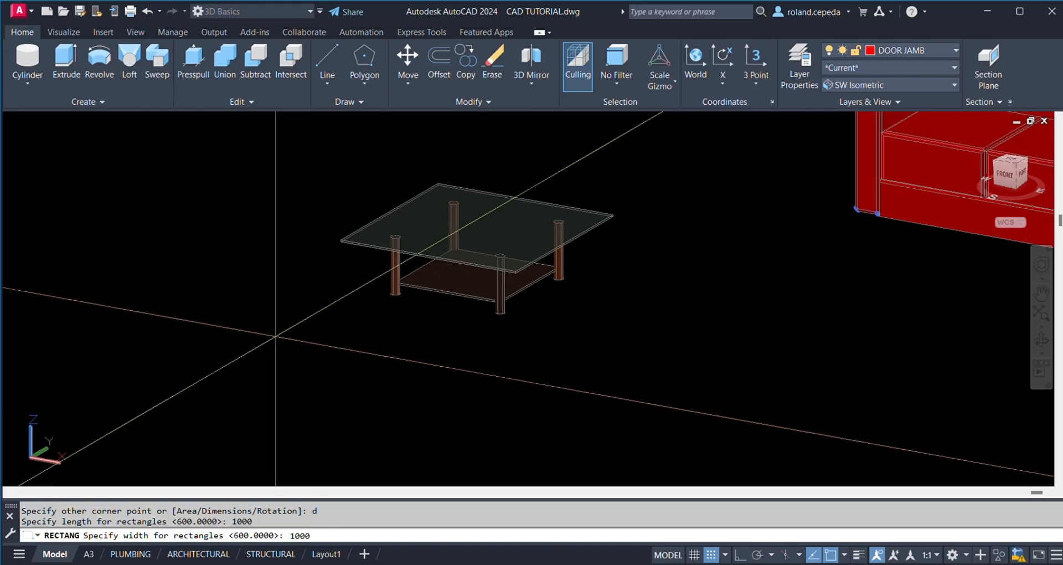
pyautogui.press('Return')
pyautogui.click(280, 273)
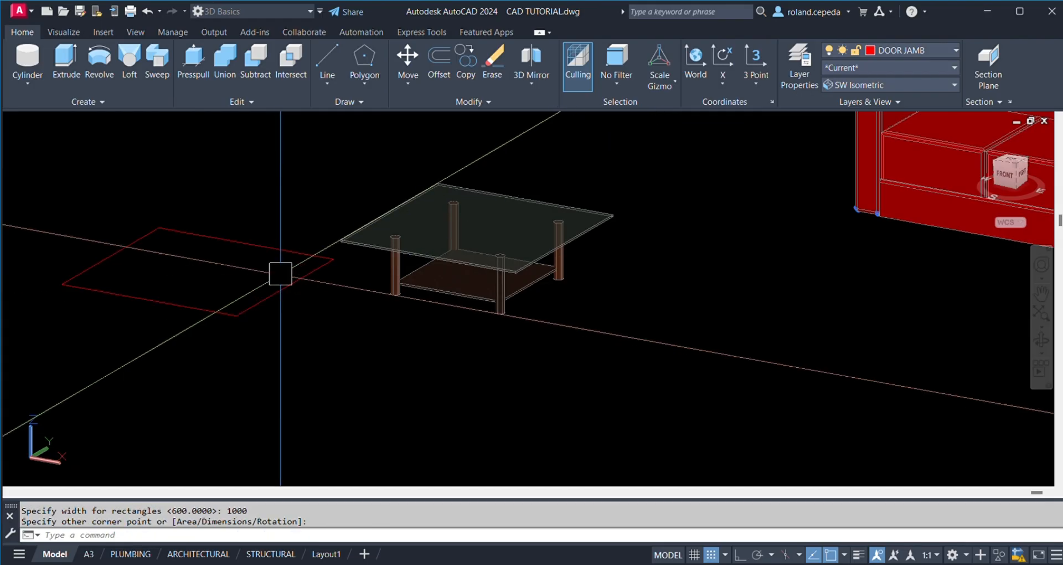
# - Move the new rectangle straight down, below the level of the finished table
pyautogui.scroll(2, 223, 298)
pyautogui.moveTo(223, 298); pyautogui.dragTo(349, 332, button='middle')
pyautogui.click(363, 218)
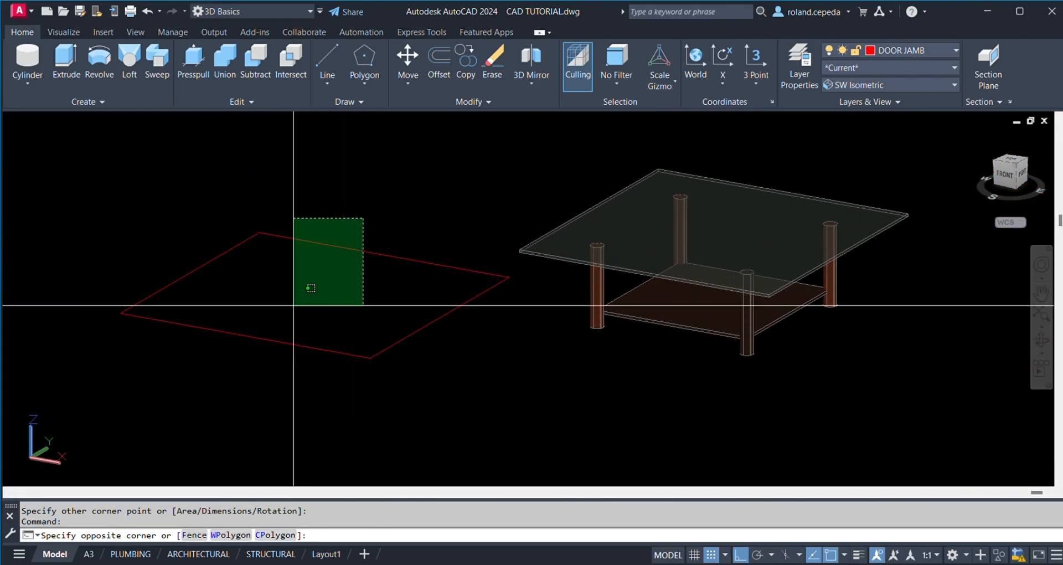
pyautogui.click(294, 302)
pyautogui.write('m')
pyautogui.press('Return')
pyautogui.click(218, 255)
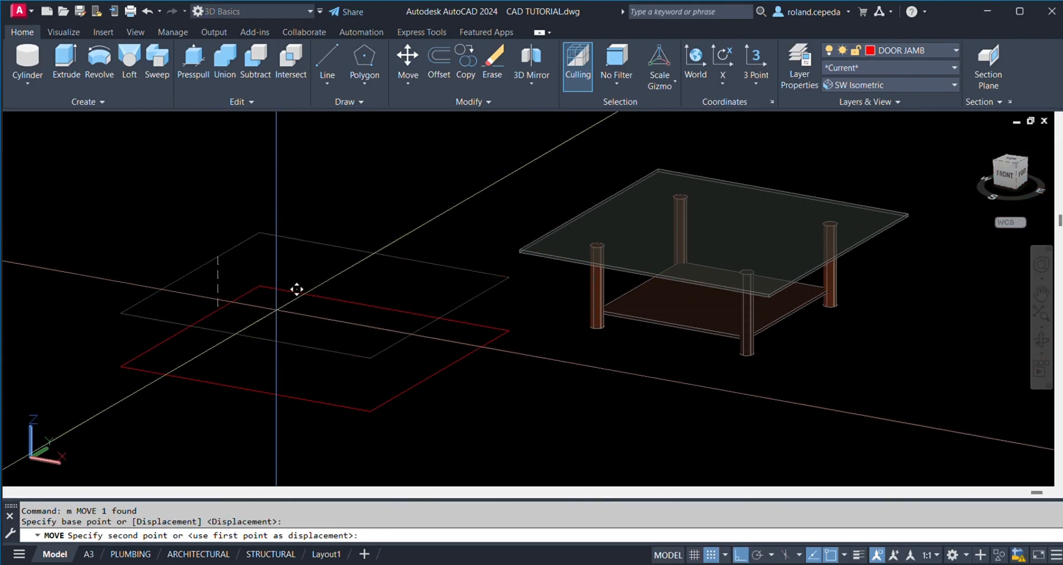
pyautogui.click(266, 350)
pyautogui.scroll(-3, 317, 266)
pyautogui.scroll(4, 285, 350)
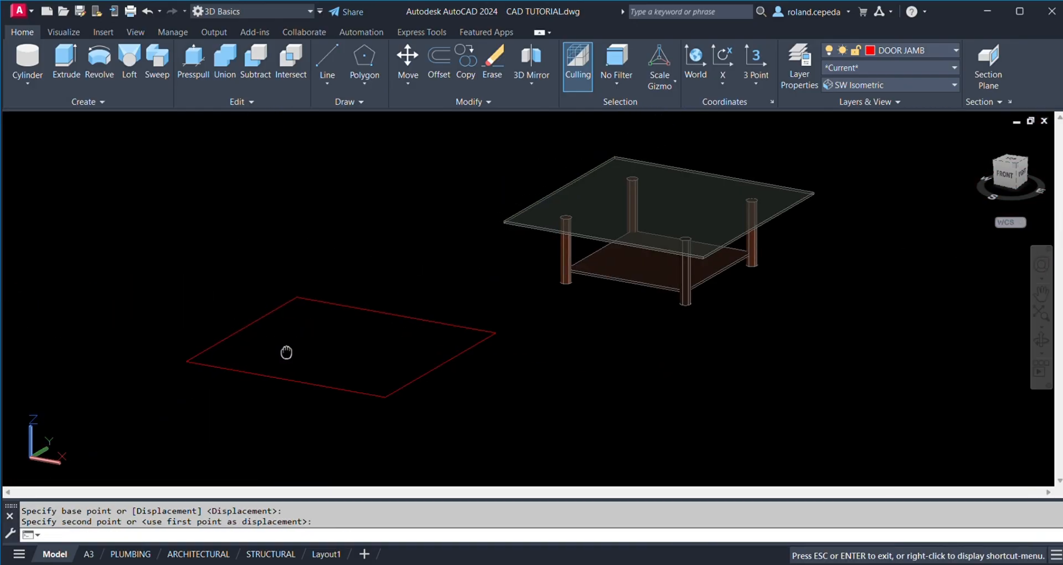
pyautogui.press('Escape')
pyautogui.write('o')
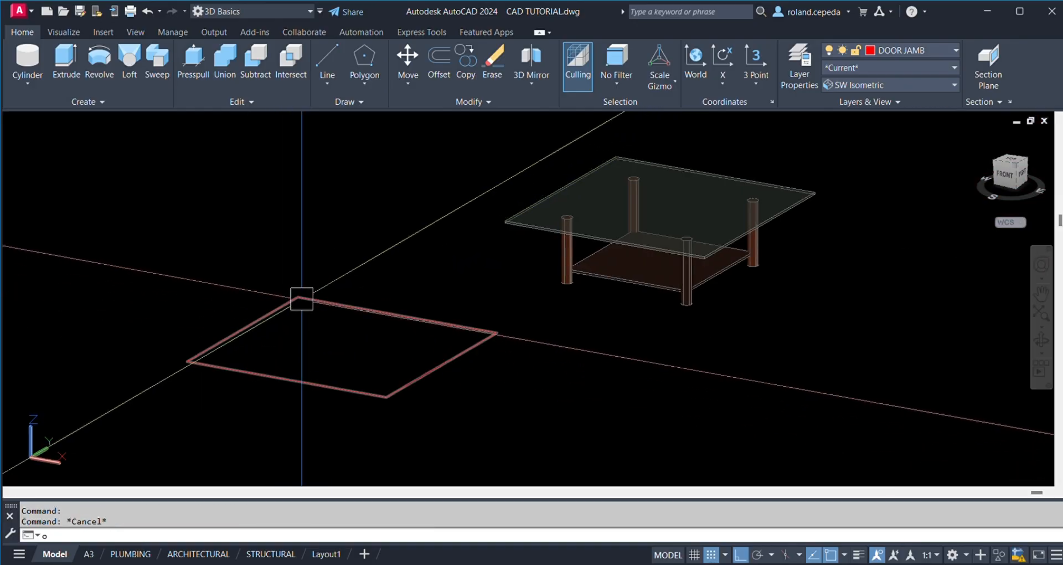
pyautogui.press('Return')
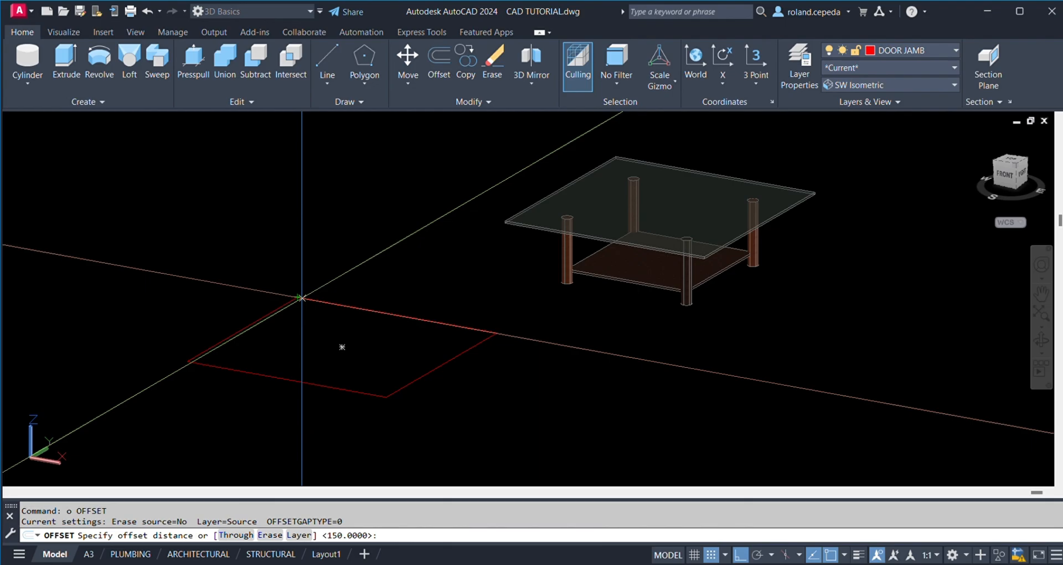
pyautogui.press('Escape')
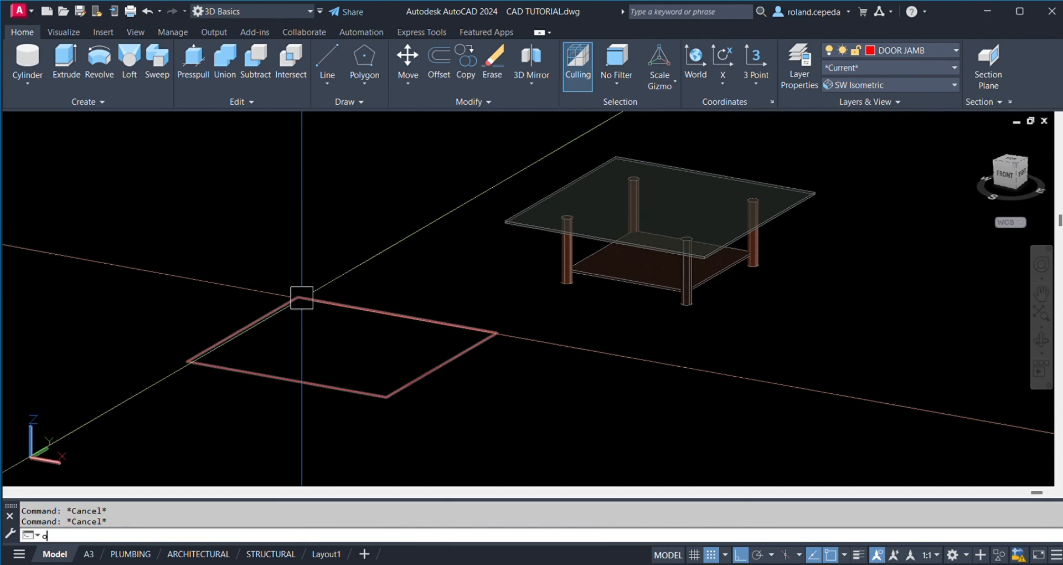
# - Offset the rectangle inward by 200 to create a smaller rectangle inside it
pyautogui.write('o')
pyautogui.press('space')
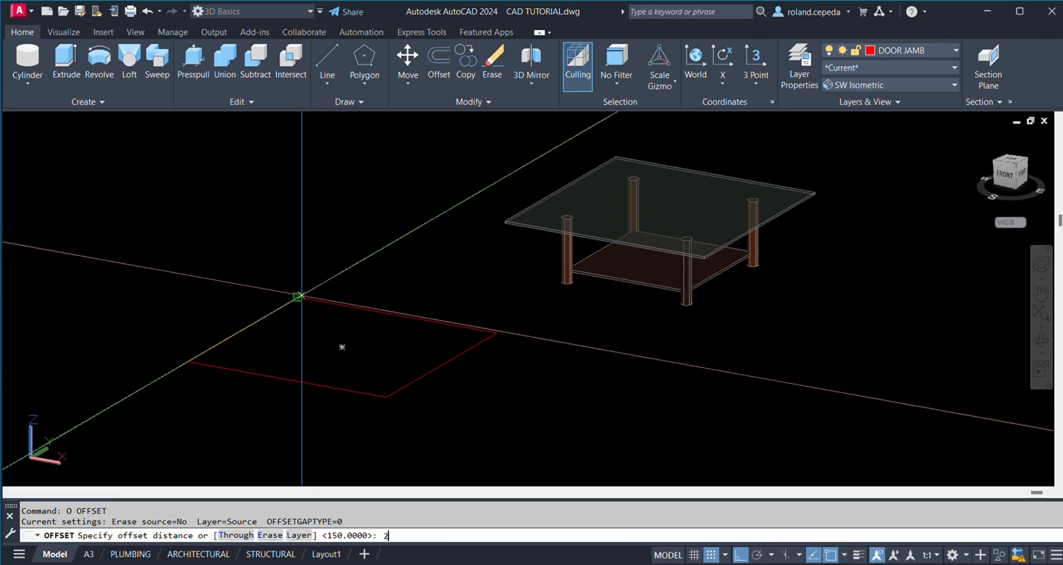
pyautogui.press('Return')
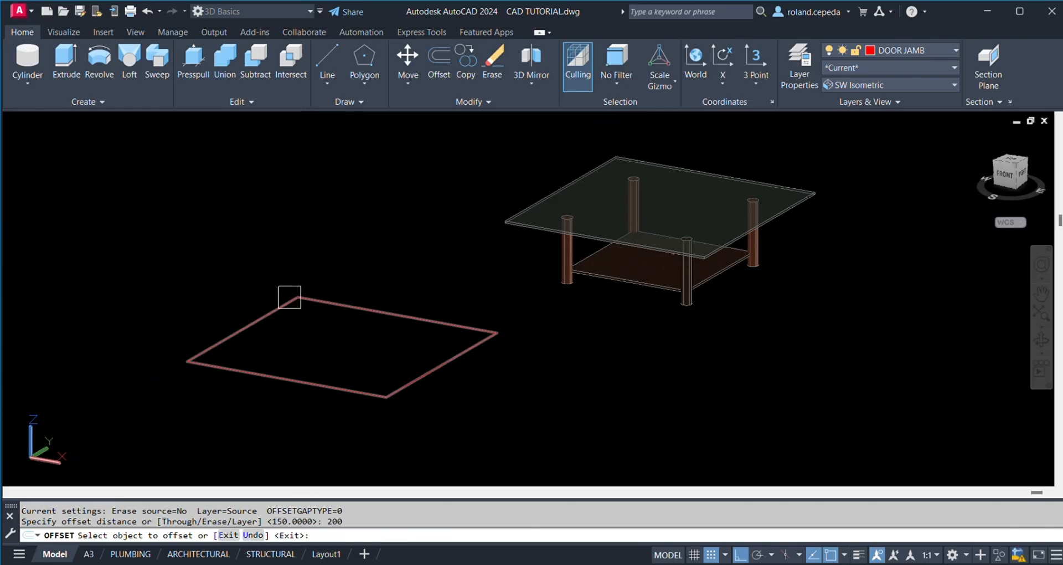
pyautogui.click(267, 309)
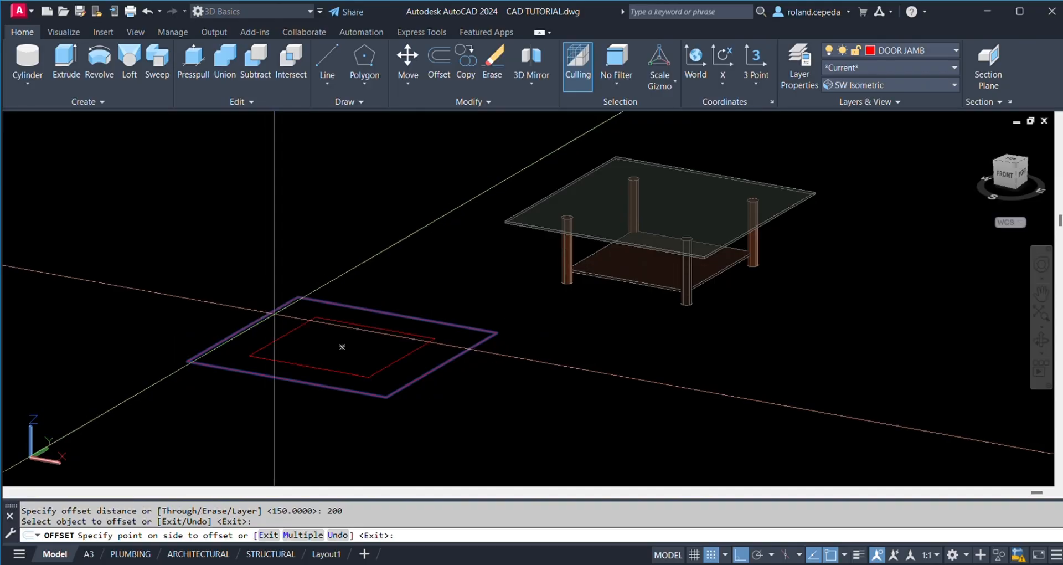
pyautogui.scroll(3, 313, 333)
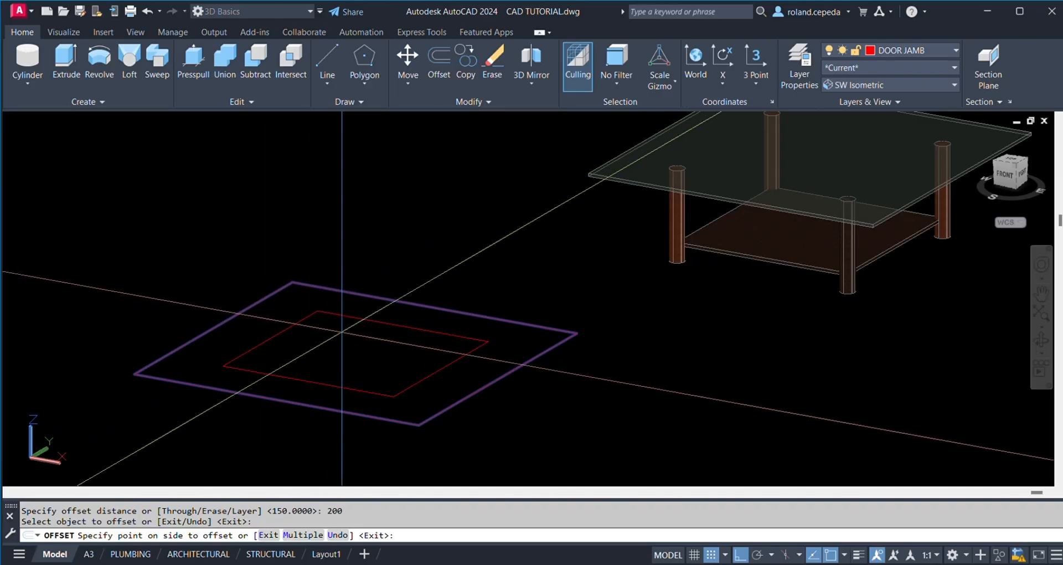
pyautogui.click(342, 333)
pyautogui.moveTo(385, 279); pyautogui.dragTo(415, 278, button='middle')
pyautogui.press('Escape')
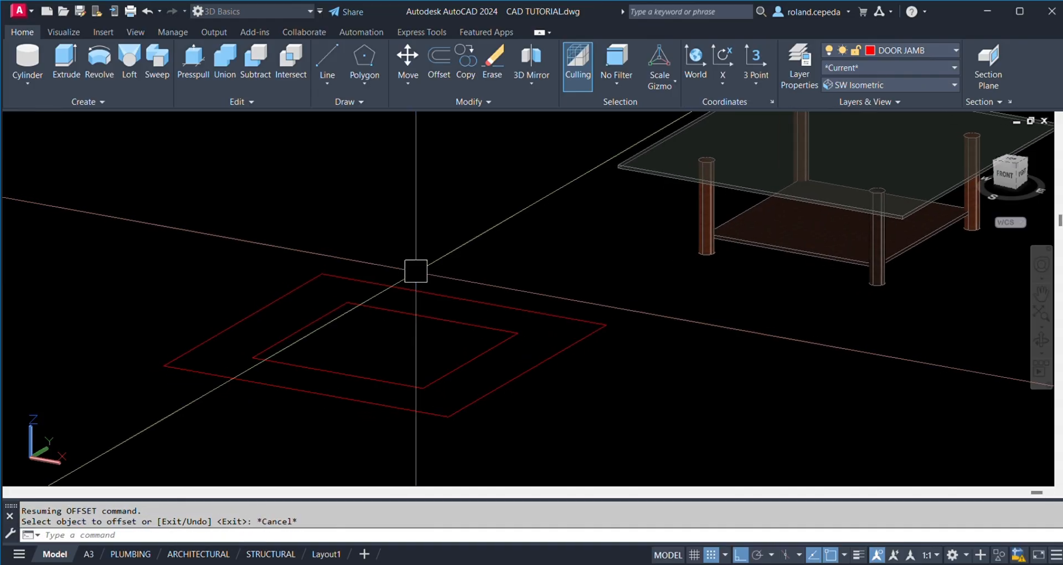
pyautogui.moveTo(482, 247); pyautogui.dragTo(425, 328, button='middle')
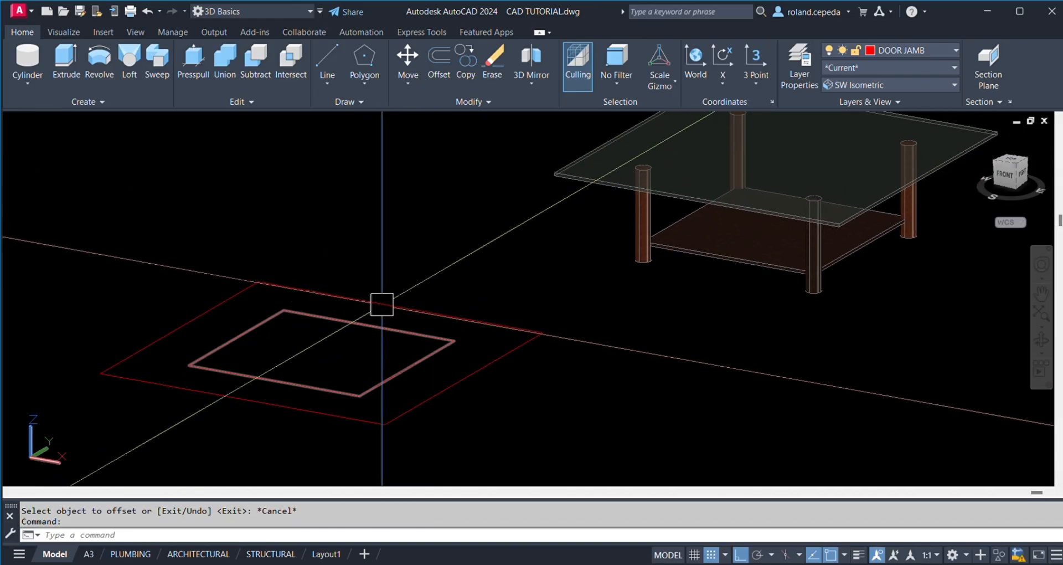
pyautogui.click(380, 304)
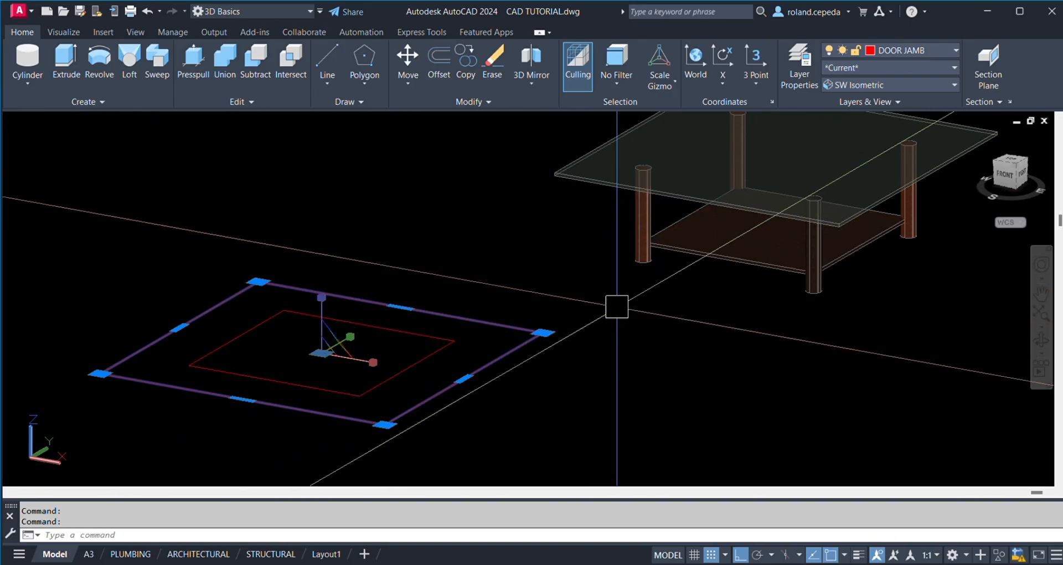
pyautogui.press('Escape')
pyautogui.click(395, 368)
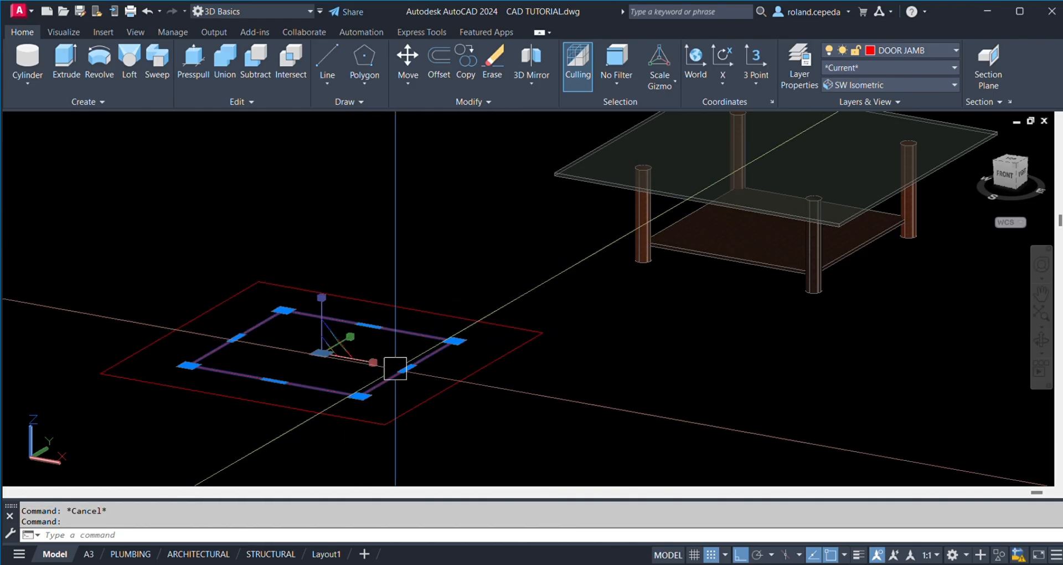
pyautogui.press('Escape')
pyautogui.moveTo(390, 368); pyautogui.dragTo(436, 381, button='middle')
pyautogui.scroll(2, 391, 372)
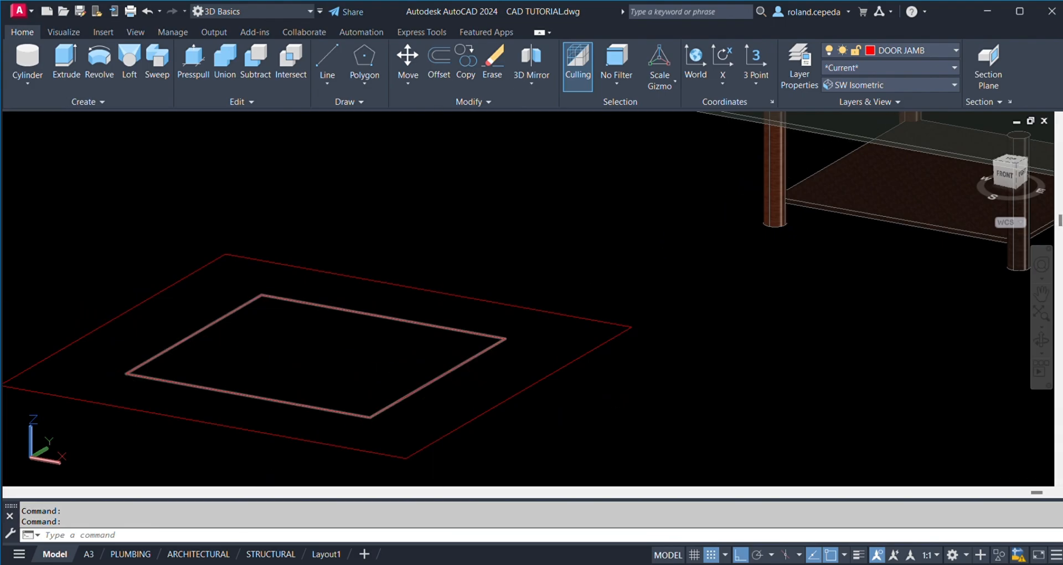
pyautogui.write('c')
pyautogui.press('Return')
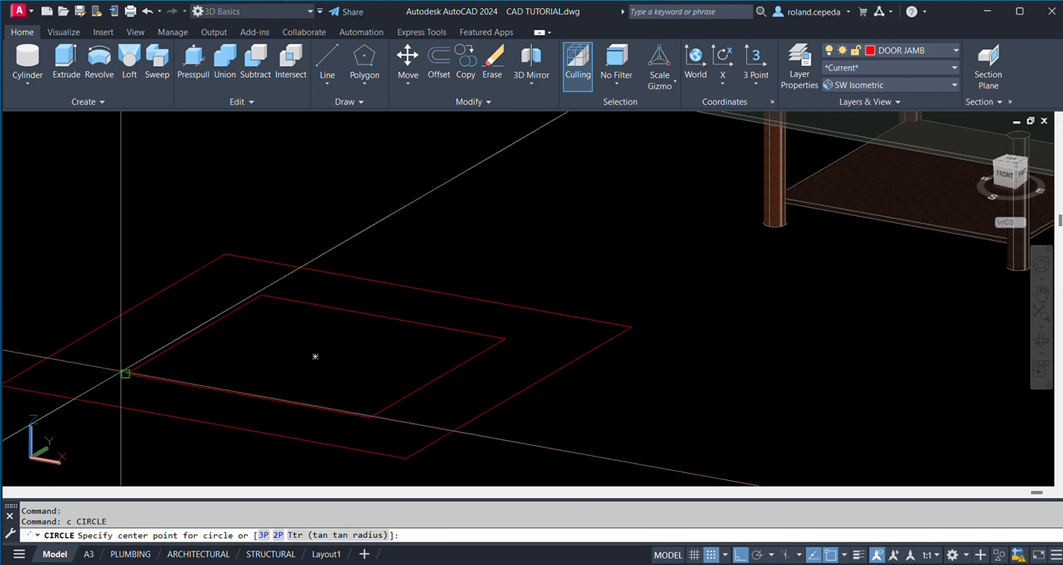
pyautogui.click(121, 371)
pyautogui.scroll(2, 124, 370)
pyautogui.scroll(-1, 128, 370)
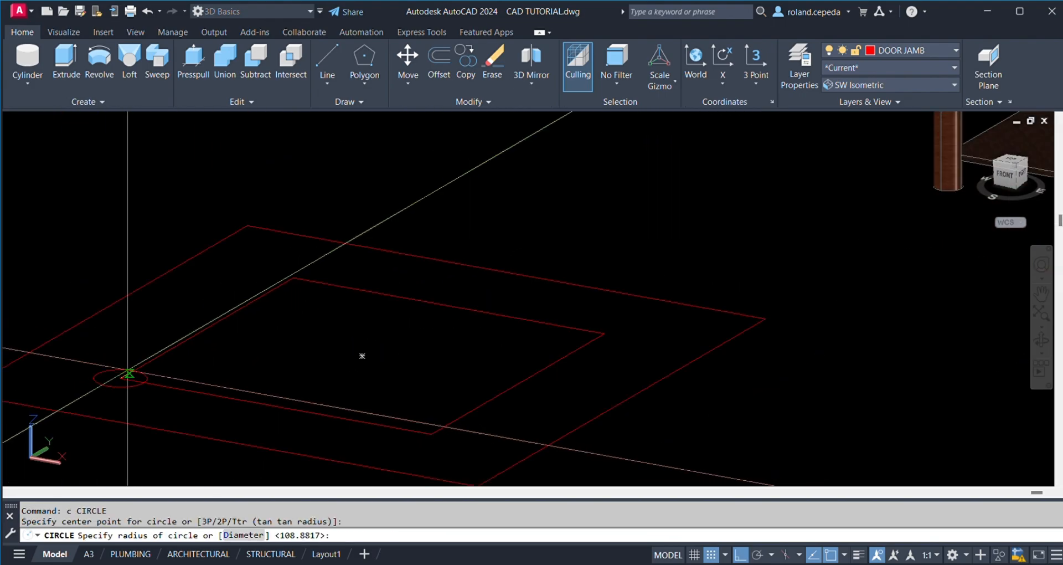
pyautogui.press('Escape')
pyautogui.moveTo(122, 387); pyautogui.dragTo(164, 375, button='middle')
pyautogui.scroll(-5, 149, 377)
pyautogui.scroll(2, 158, 373)
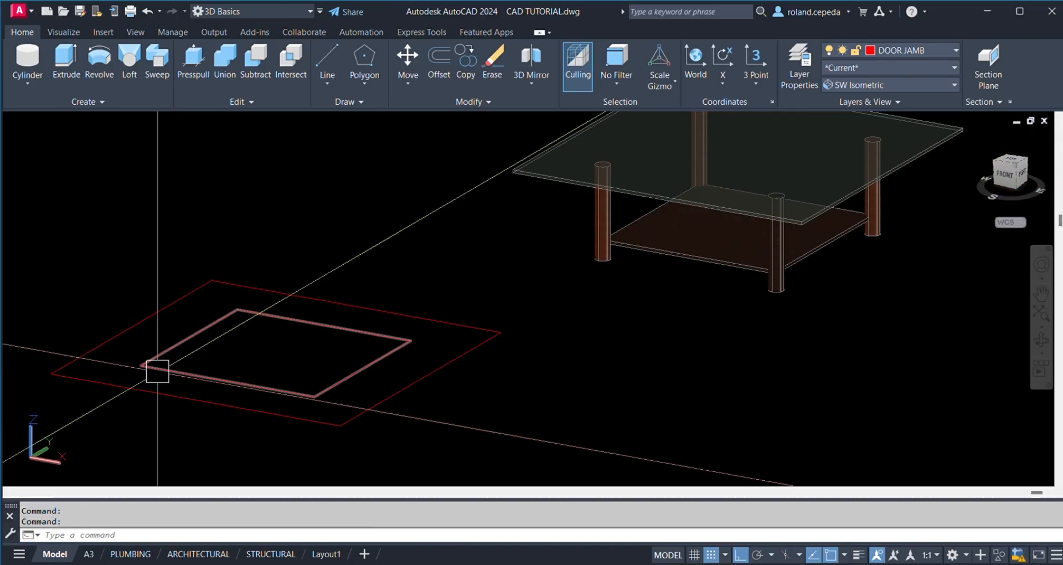
# - Draw a circle of diameter 50 centred on the inner rectangle's leftmost corner
pyautogui.write('c')
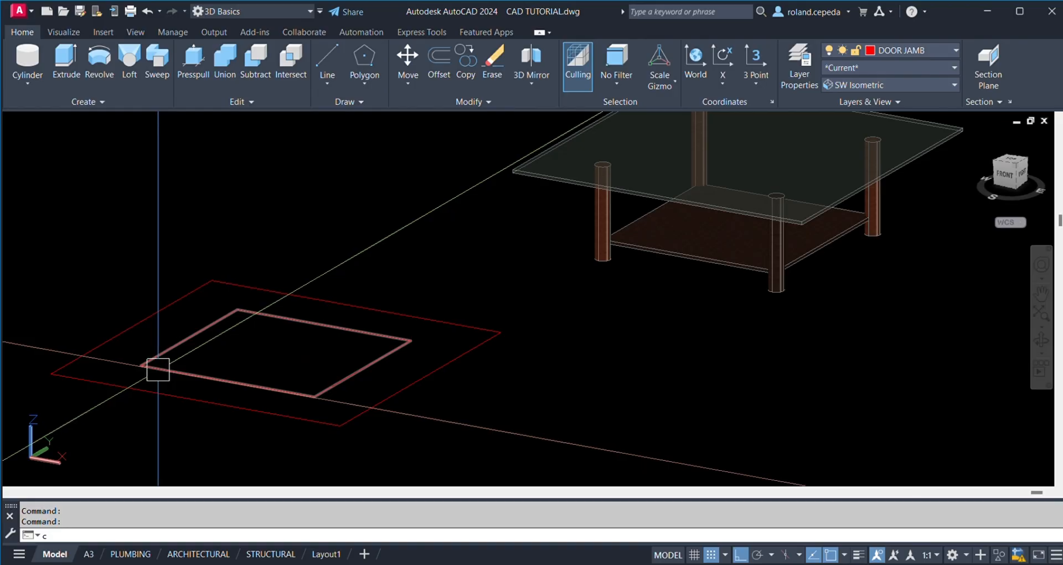
pyautogui.press('Return')
pyautogui.scroll(3, 167, 358)
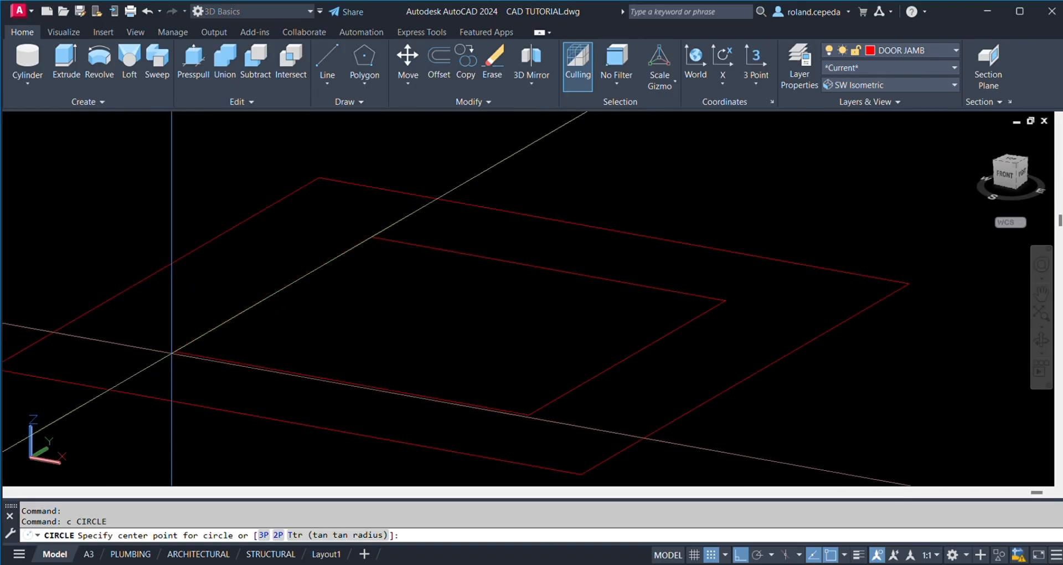
pyautogui.click(175, 351)
pyautogui.scroll(3, 189, 349)
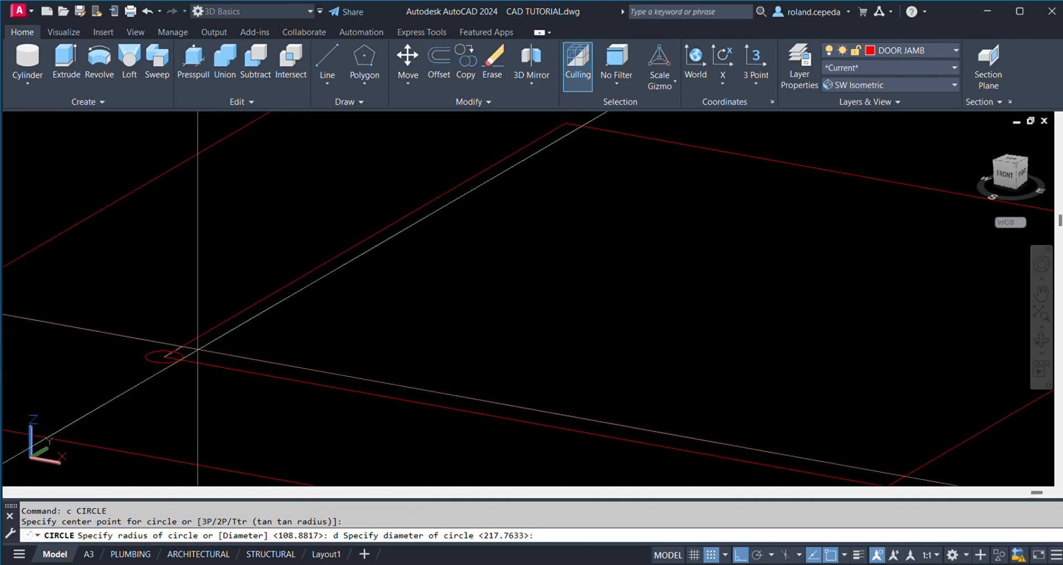
pyautogui.scroll(-2, 198, 349)
pyautogui.press('Return')
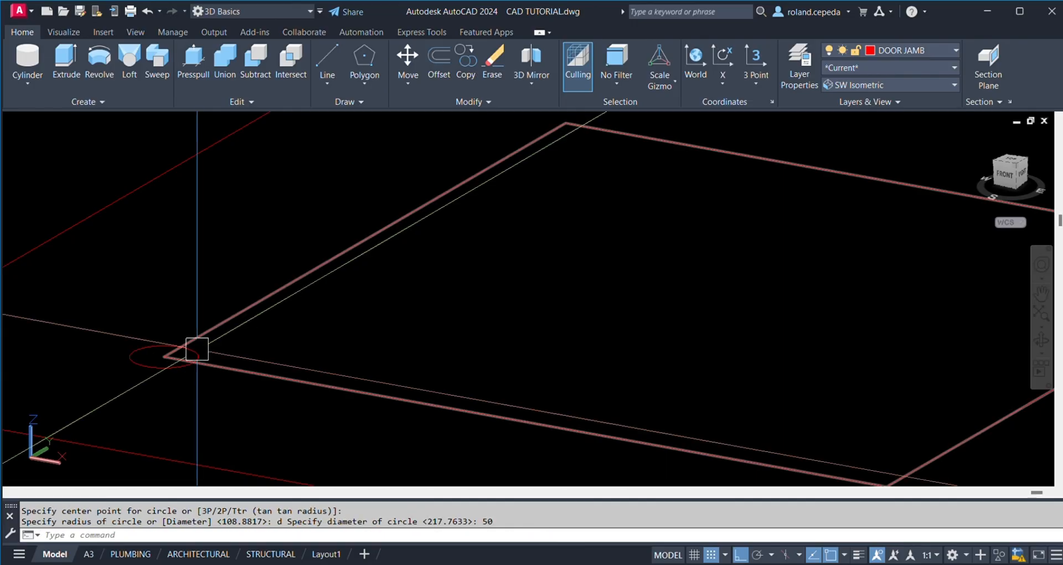
# - Copy the leg circle from its centre to the front corner of the inner rectangle
pyautogui.scroll(-4, 194, 332)
pyautogui.click(155, 251)
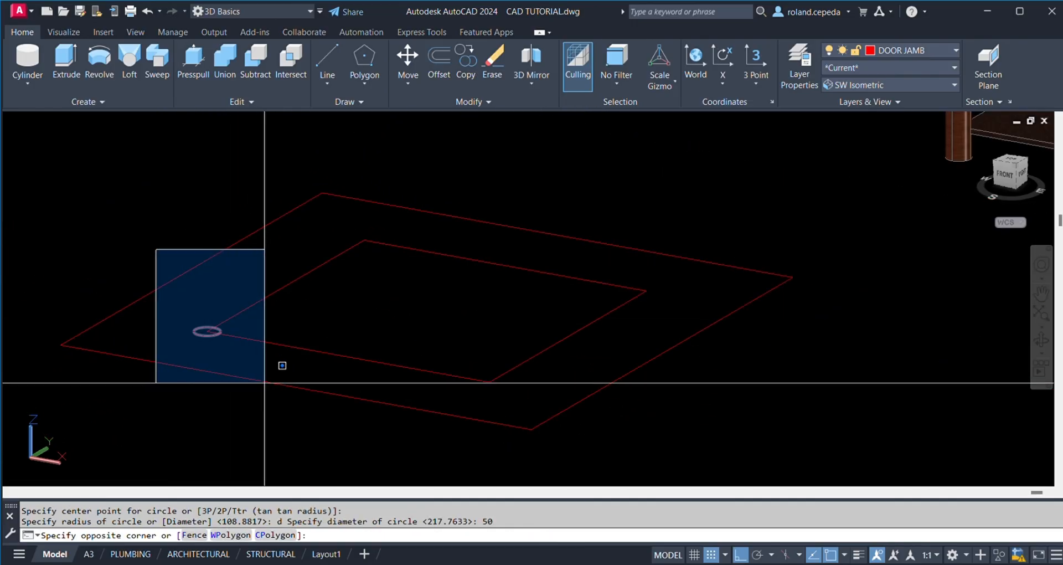
pyautogui.click(280, 363)
pyautogui.scroll(3, 232, 335)
pyautogui.write('d')
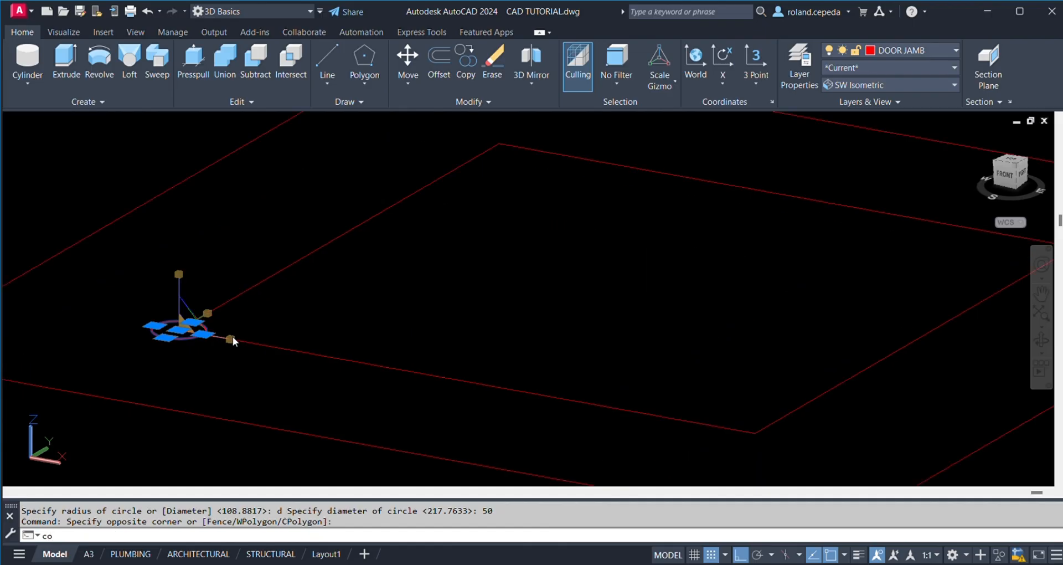
pyautogui.write('o')
pyautogui.press('Return')
pyautogui.scroll(5, 230, 336)
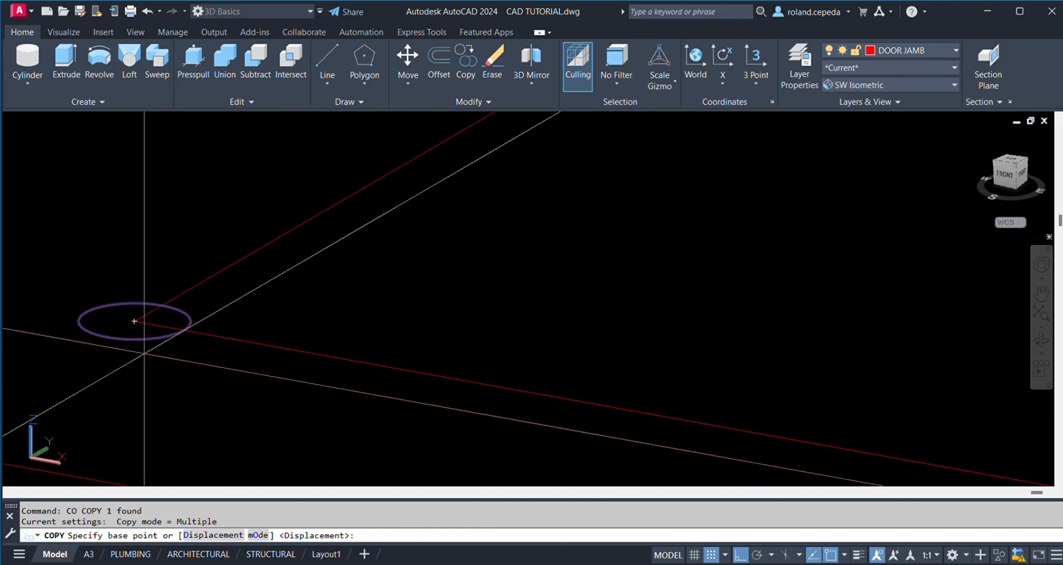
pyautogui.click(134, 322)
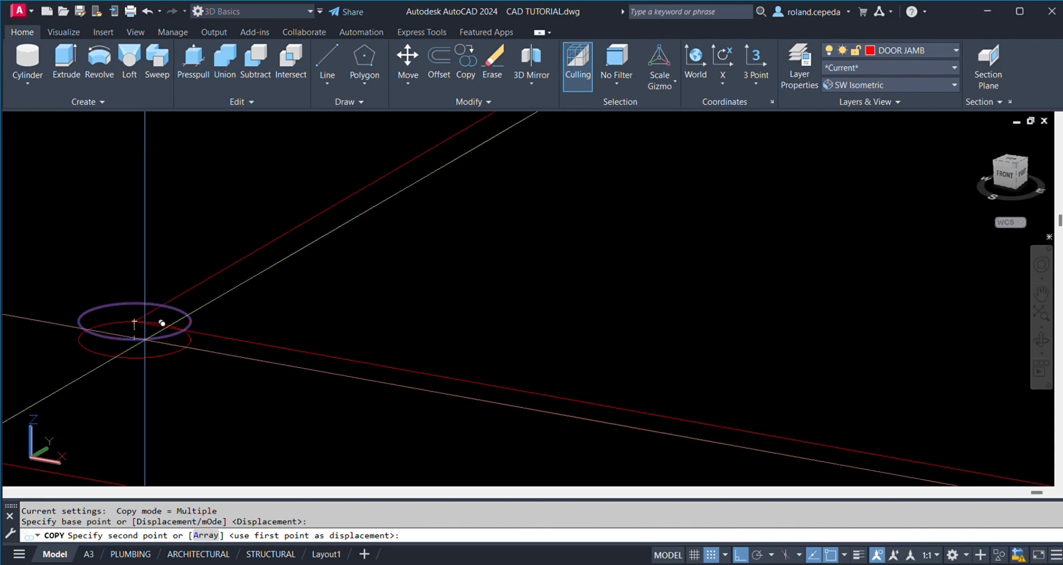
pyautogui.scroll(-3, 155, 318)
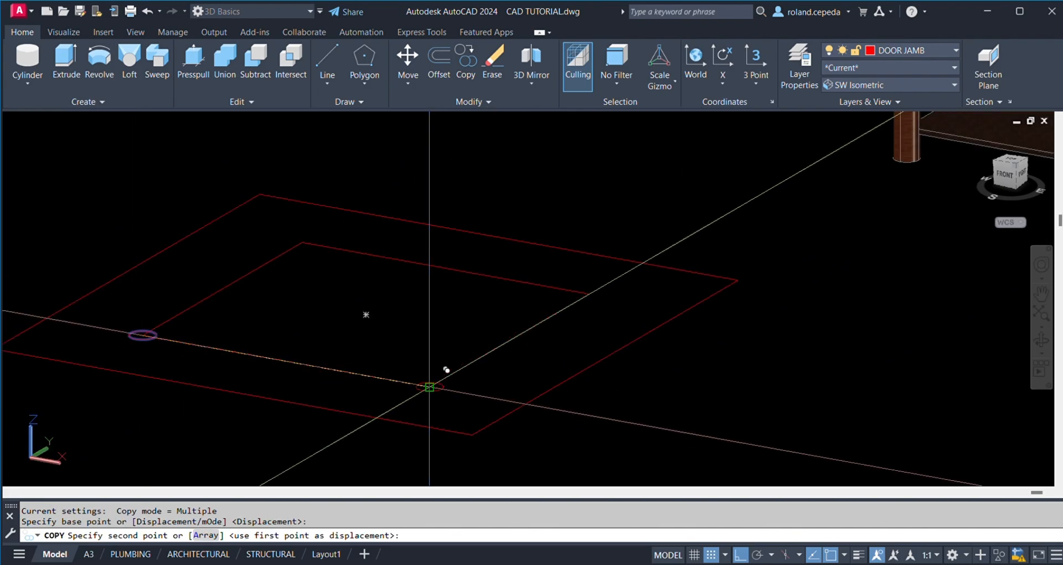
pyautogui.click(430, 387)
# - Place further copies of the circle on the inner rectangle's two remaining corners and finish copying
pyautogui.scroll(3, 609, 280)
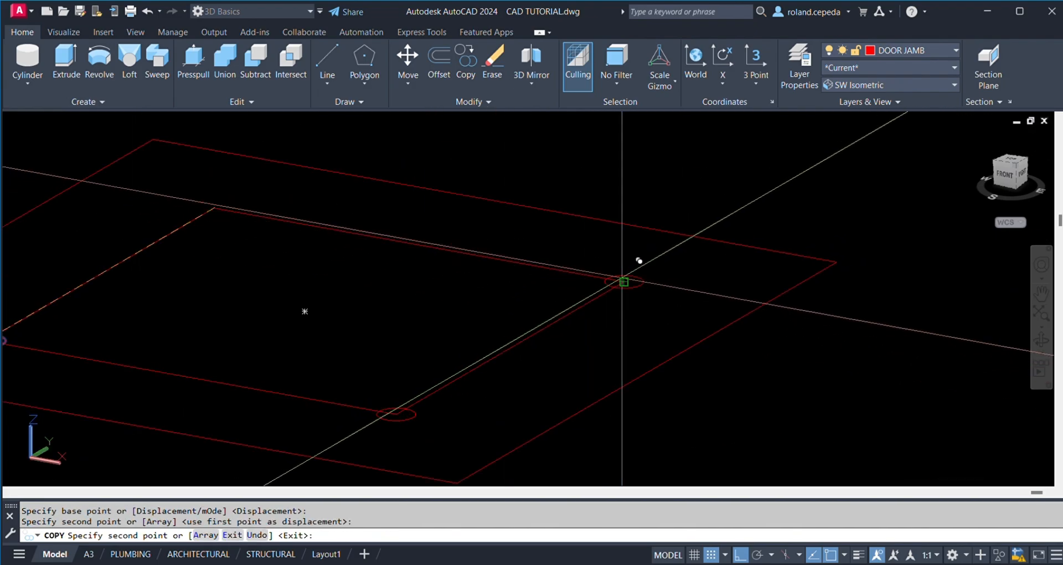
pyautogui.click(621, 282)
pyautogui.scroll(-3, 392, 237)
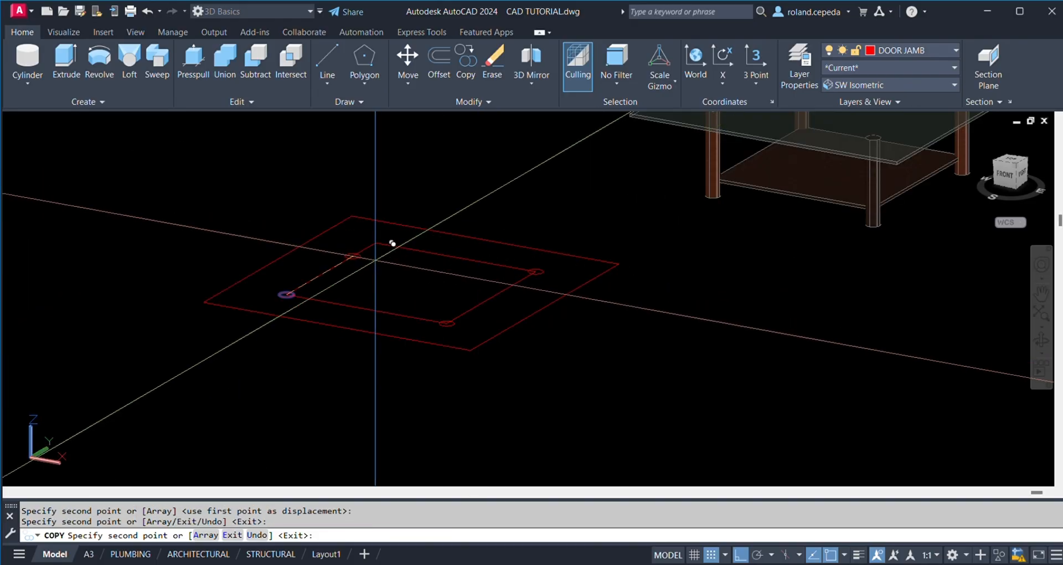
pyautogui.scroll(3, 387, 226)
pyautogui.click(378, 230)
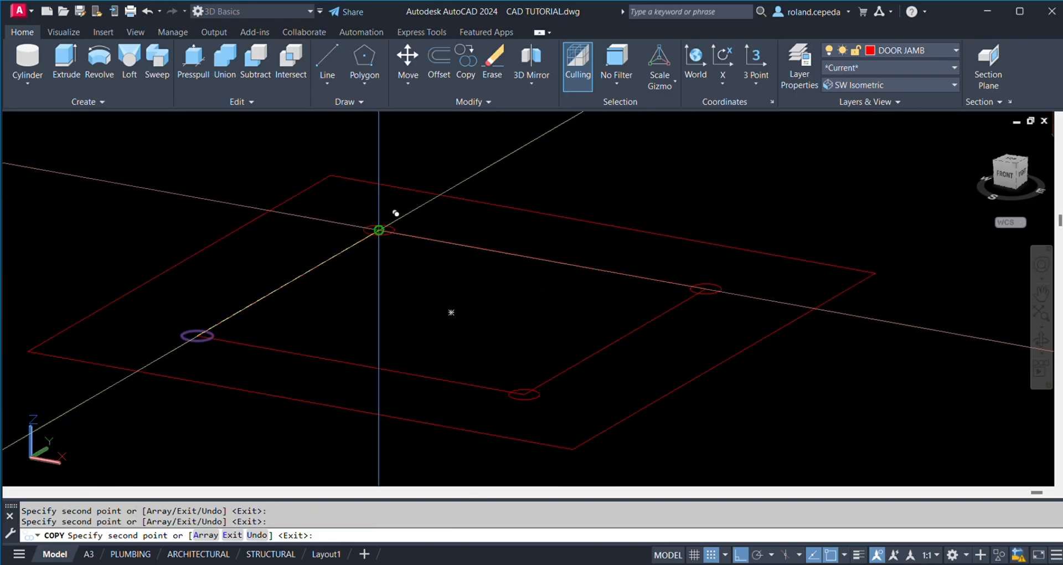
pyautogui.press('Return')
pyautogui.scroll(-2, 414, 276)
pyautogui.moveTo(415, 278); pyautogui.dragTo(408, 267, button='middle')
pyautogui.scroll(-2, 394, 260)
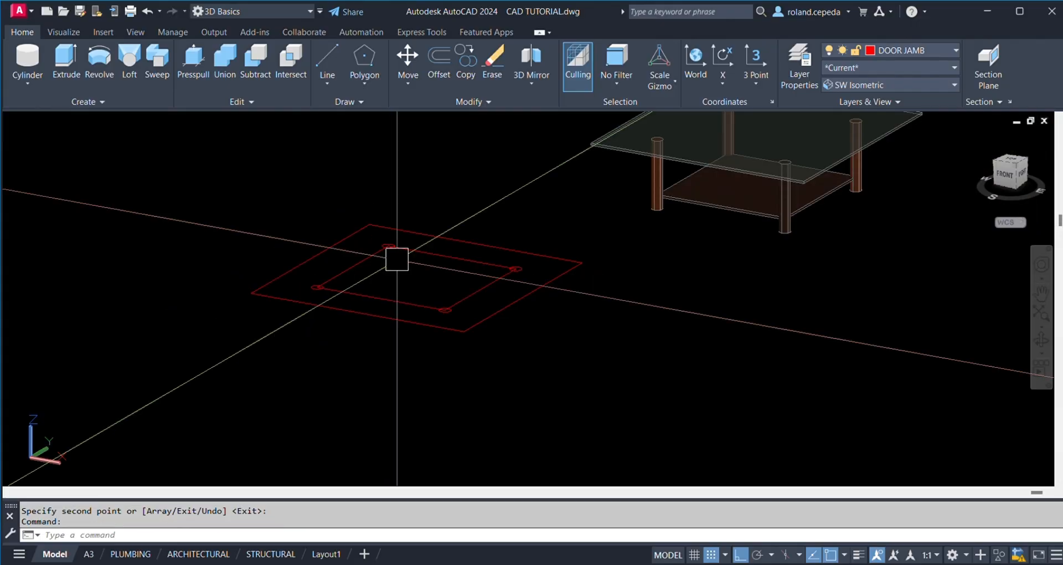
pyautogui.scroll(2, 495, 288)
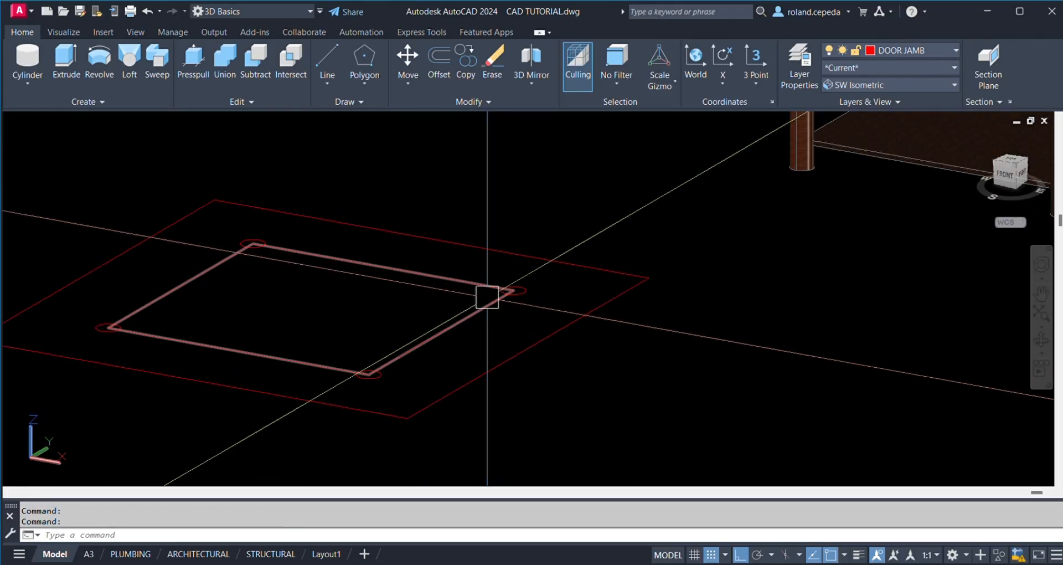
pyautogui.click(487, 293)
pyautogui.press('Escape')
pyautogui.scroll(2, 496, 230)
pyautogui.click(494, 227)
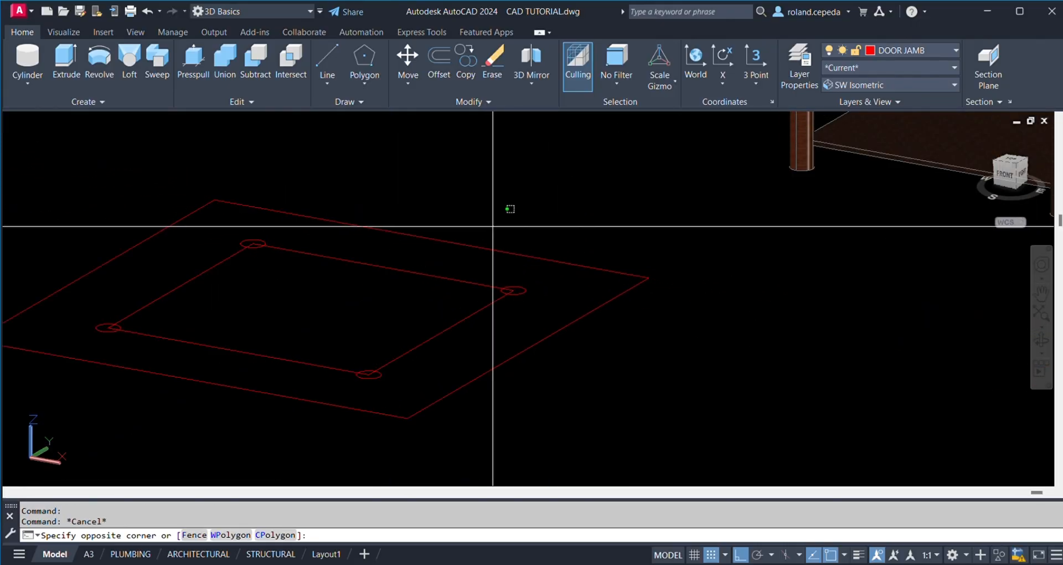
pyautogui.press('Escape')
pyautogui.click(449, 325)
pyautogui.press('Escape')
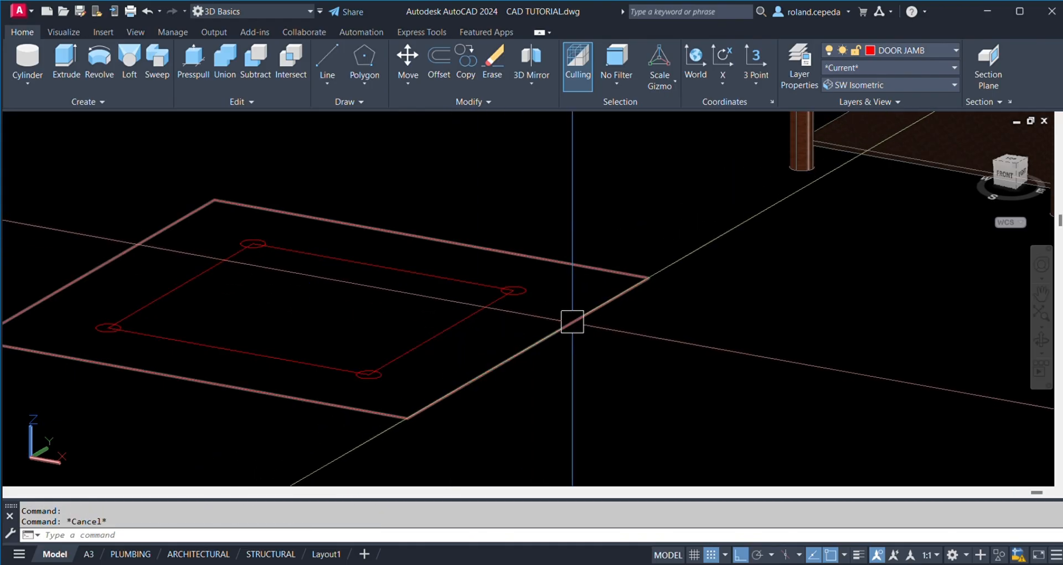
pyautogui.click(551, 327)
pyautogui.press('Escape')
# - Extrude the outer rectangle to a height of 10 to form the tabletop slab
pyautogui.click(545, 330)
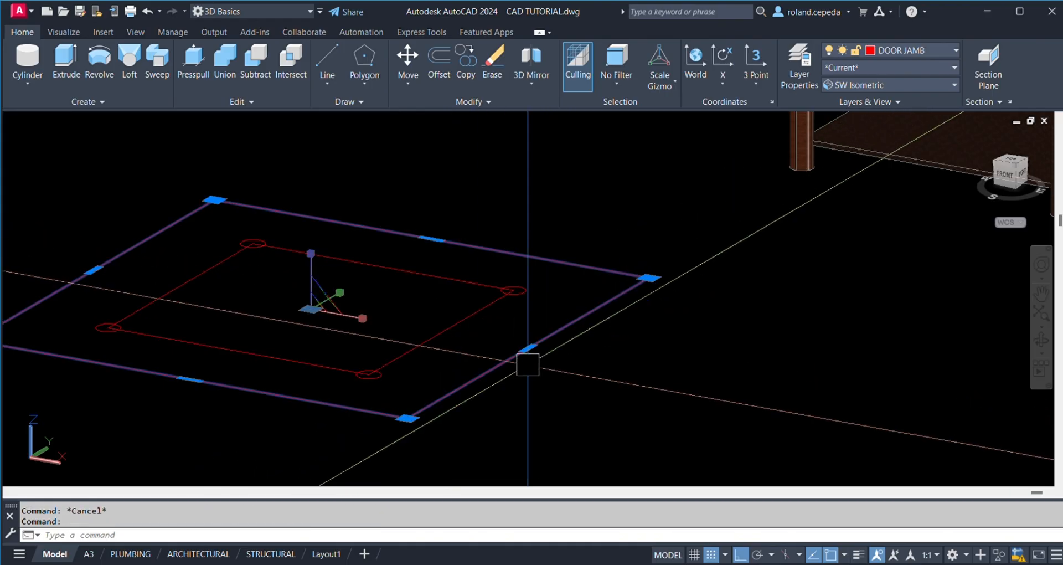
pyautogui.write('ext')
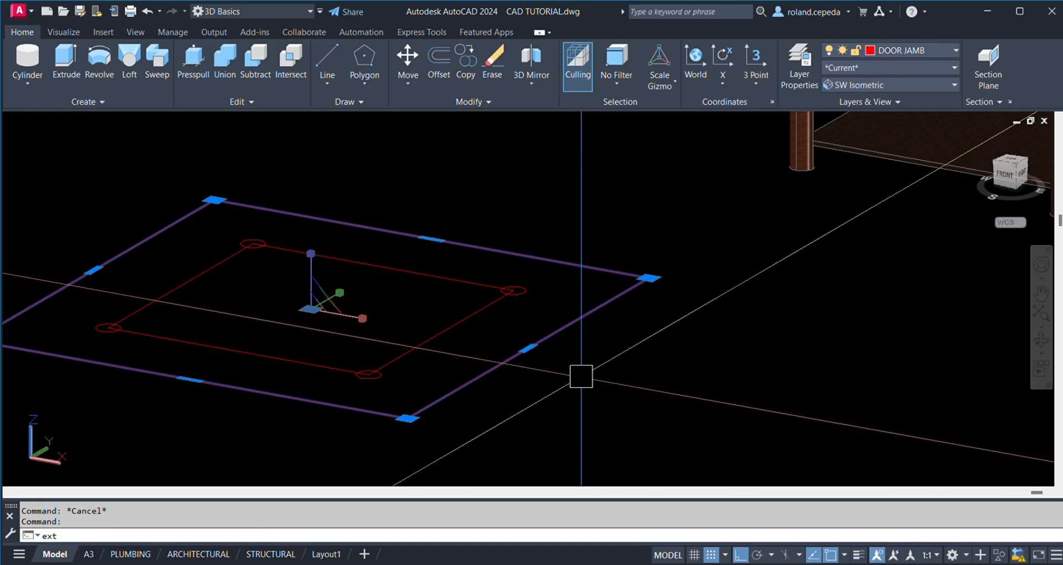
pyautogui.press('Return')
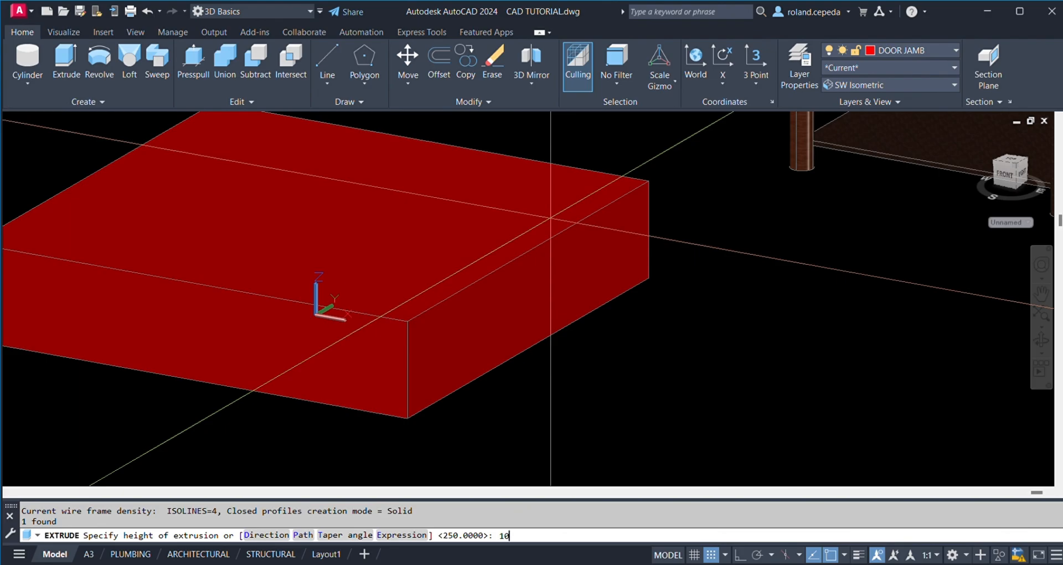
pyautogui.press('Return')
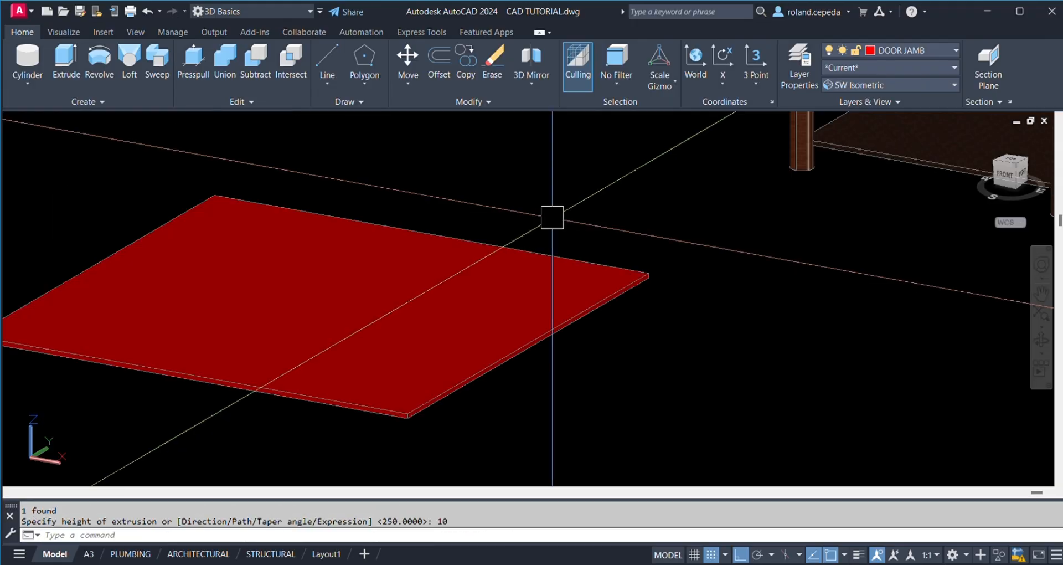
# - Move the tabletop slab straight up by 450
pyautogui.click(648, 277)
pyautogui.moveTo(680, 332); pyautogui.dragTo(642, 343, button='middle')
pyautogui.write('m')
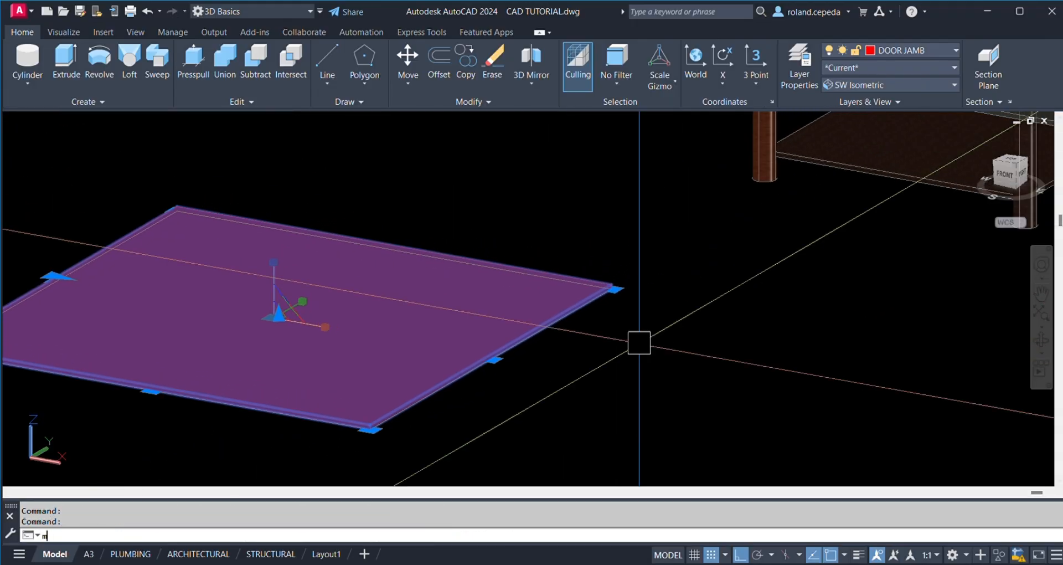
pyautogui.press('Return')
pyautogui.click(658, 335)
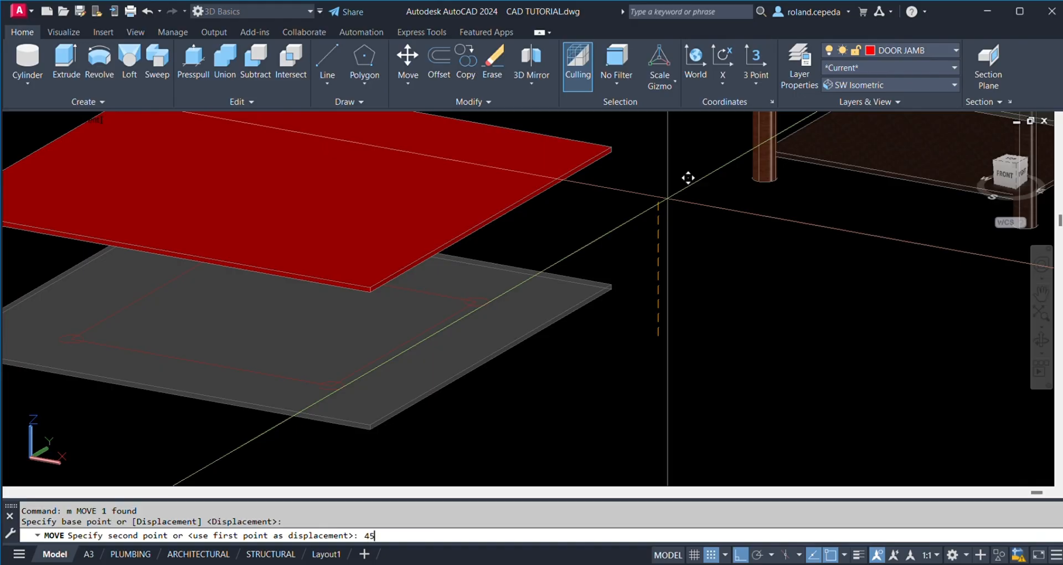
pyautogui.press('Return')
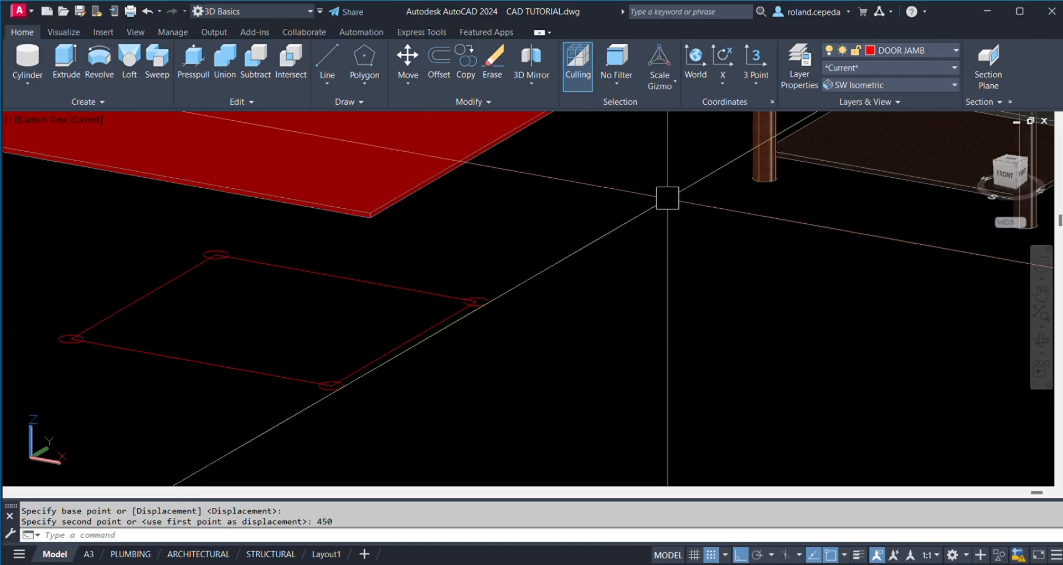
# - Extrude the inner rectangle to a height of 10 to form the lower shelf
pyautogui.scroll(-4, 584, 346)
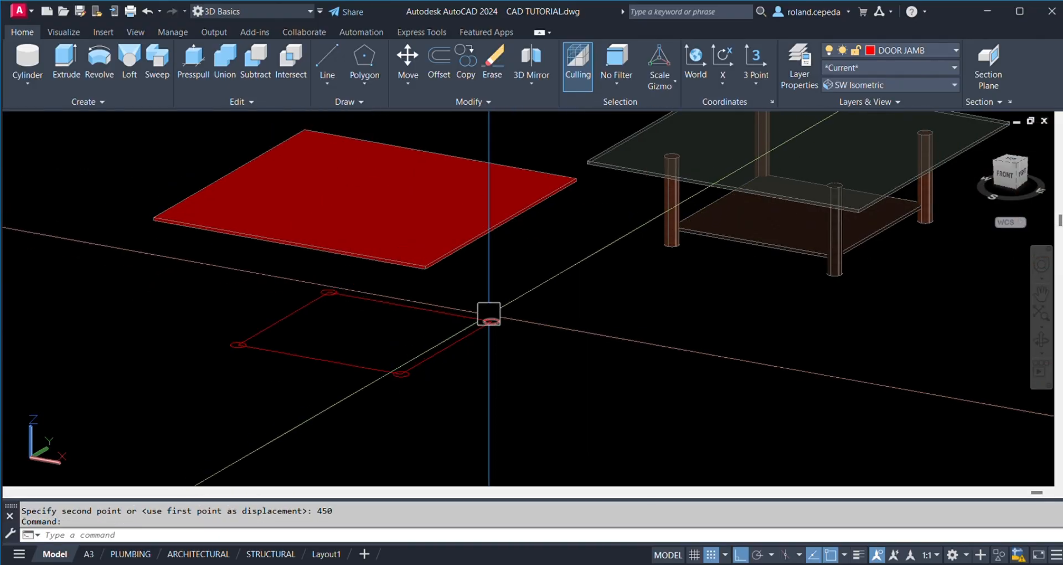
pyautogui.scroll(3, 489, 314)
pyautogui.click(456, 320)
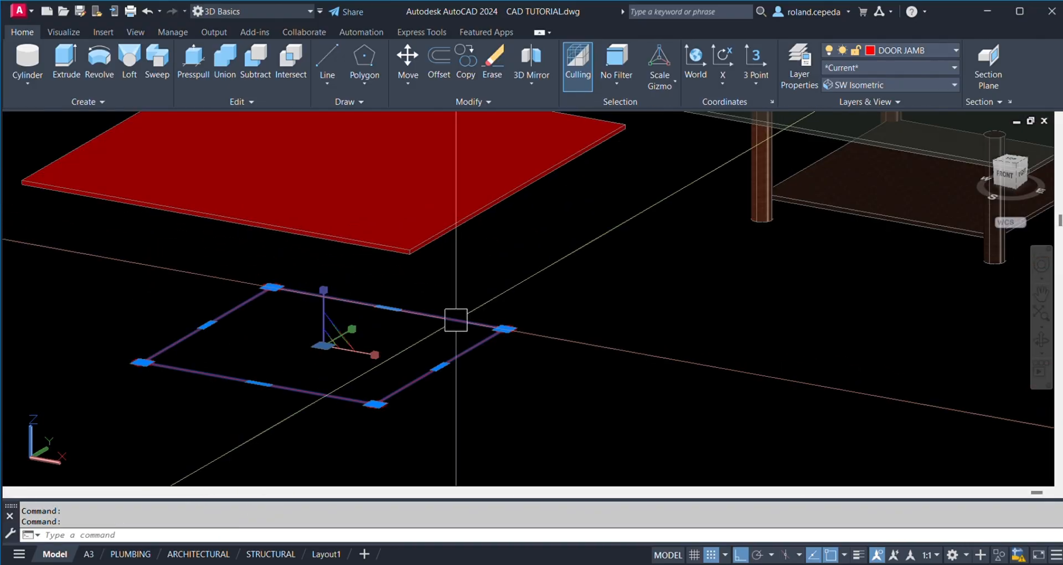
pyautogui.moveTo(515, 345); pyautogui.dragTo(513, 348, button='middle')
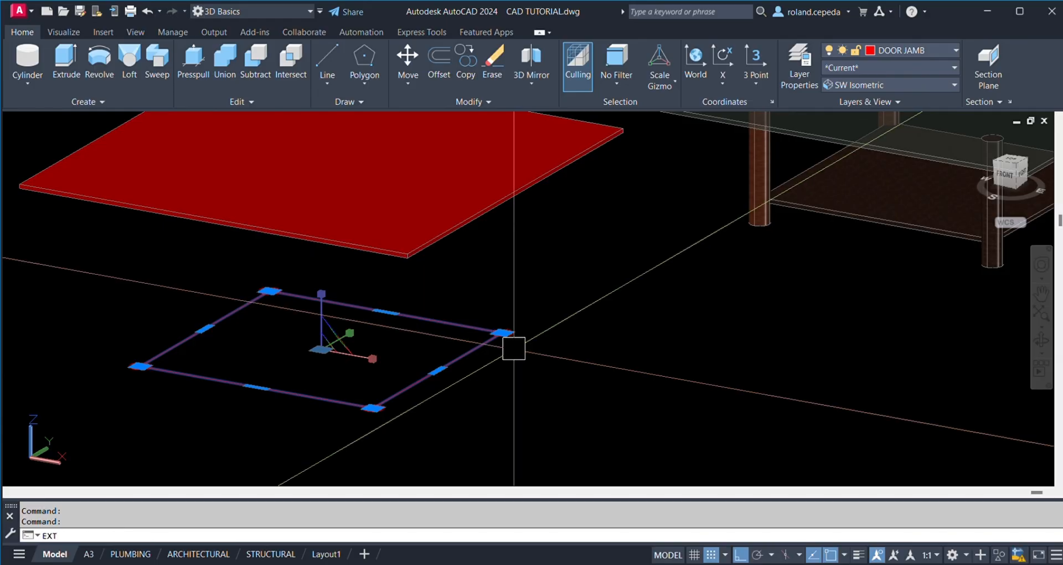
pyautogui.press('Return')
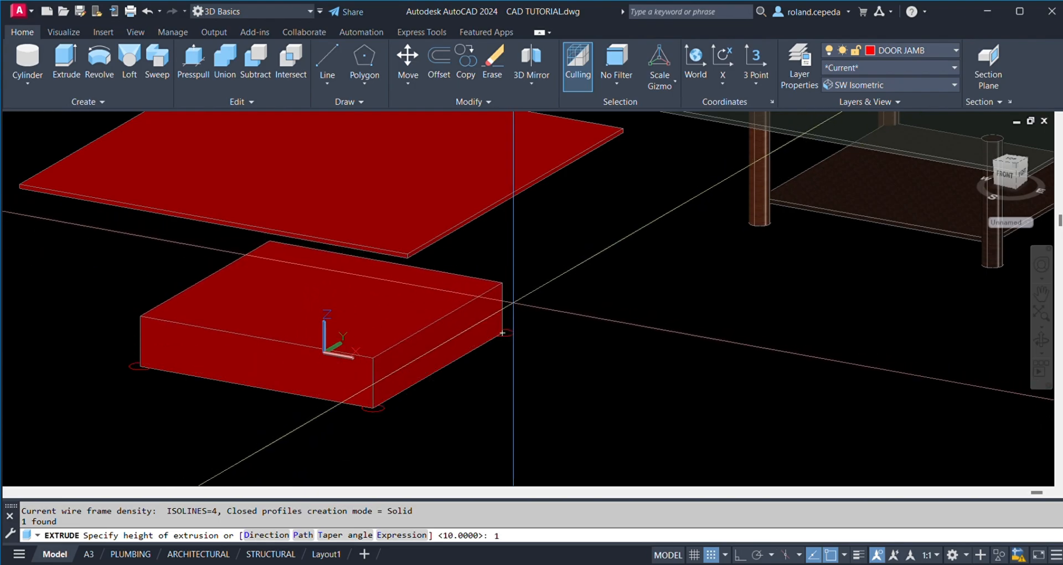
pyautogui.write('10')
pyautogui.press('Return')
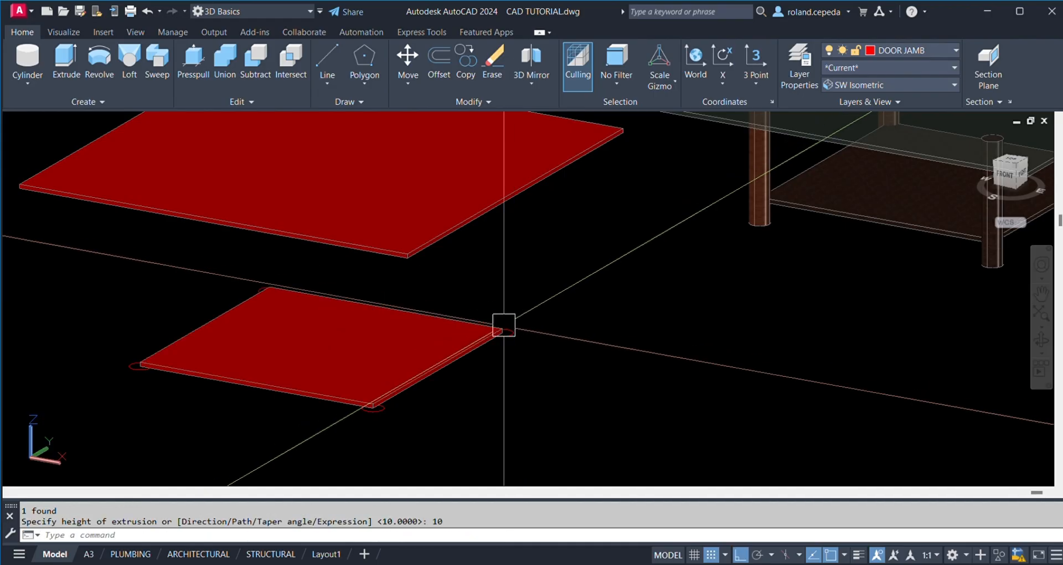
# - Move the lower shelf slab straight up by 100
pyautogui.click(474, 346)
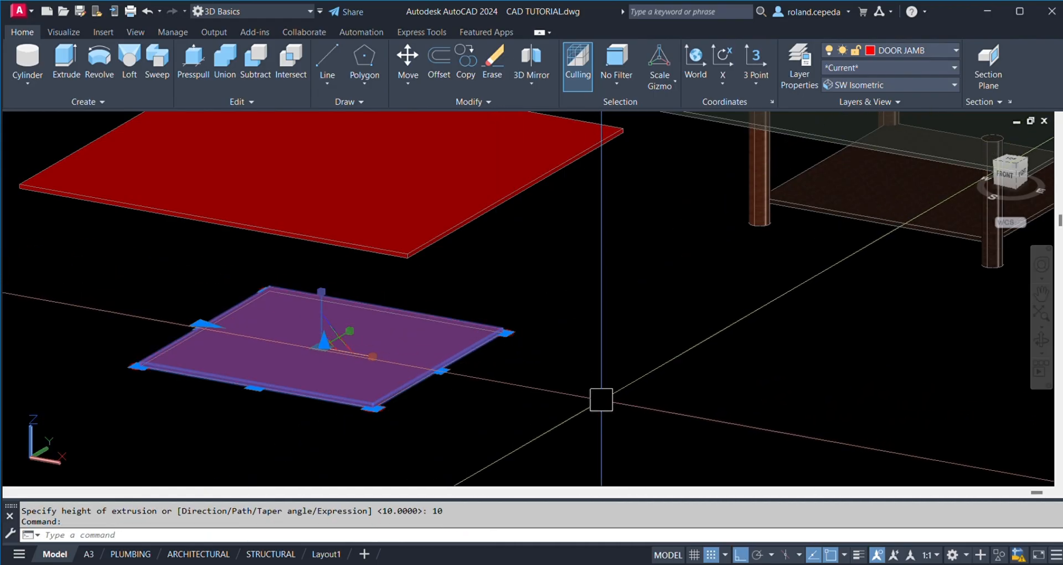
pyautogui.write('m')
pyautogui.press('Return')
pyautogui.click(604, 393)
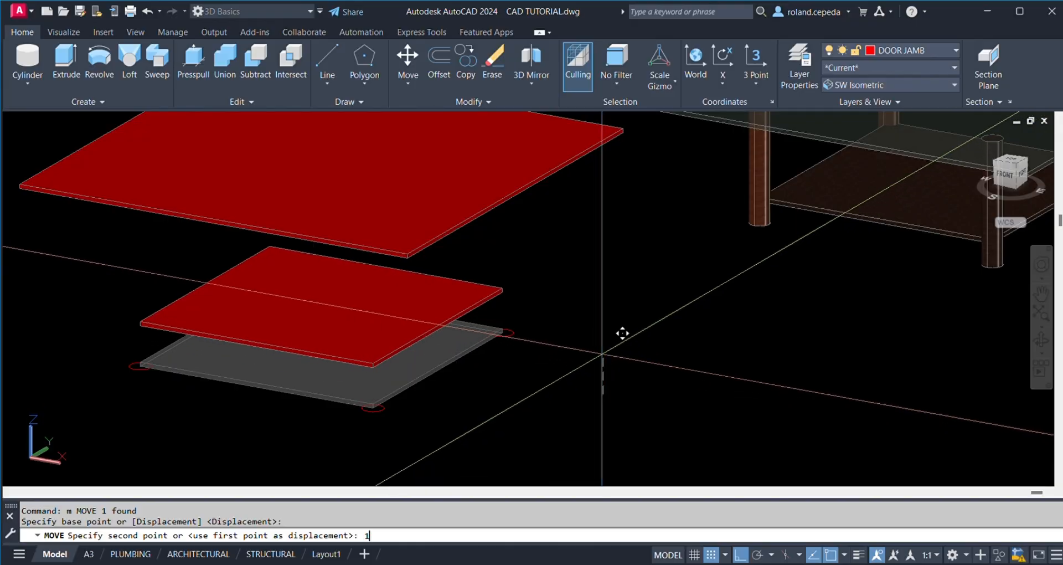
pyautogui.press('Return')
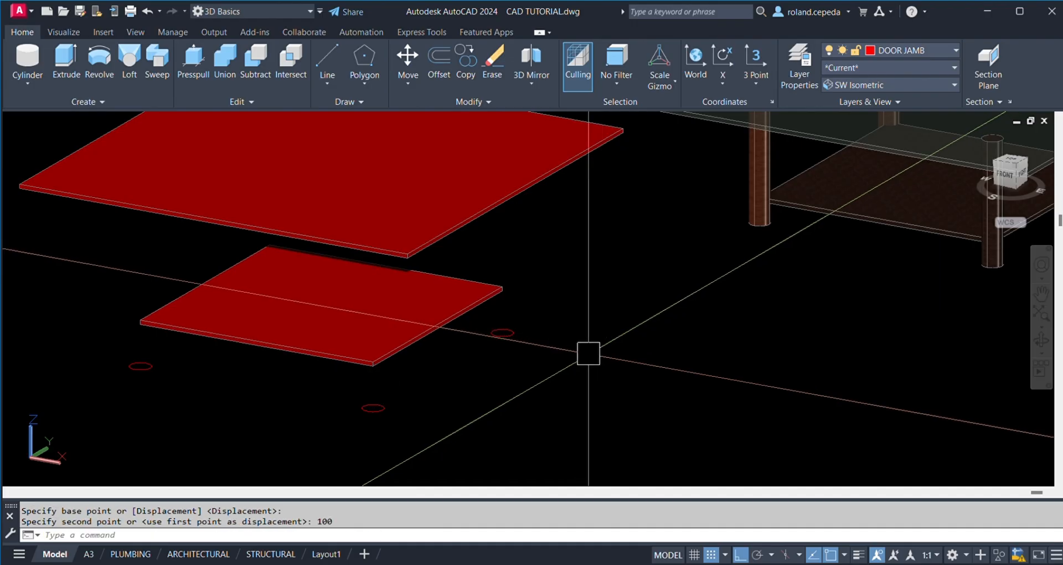
# - Extrude the four leg circles together up to the underside of the tabletop, using its lower corner as the height reference
pyautogui.moveTo(524, 359); pyautogui.dragTo(537, 377, button='middle')
pyautogui.click(538, 354)
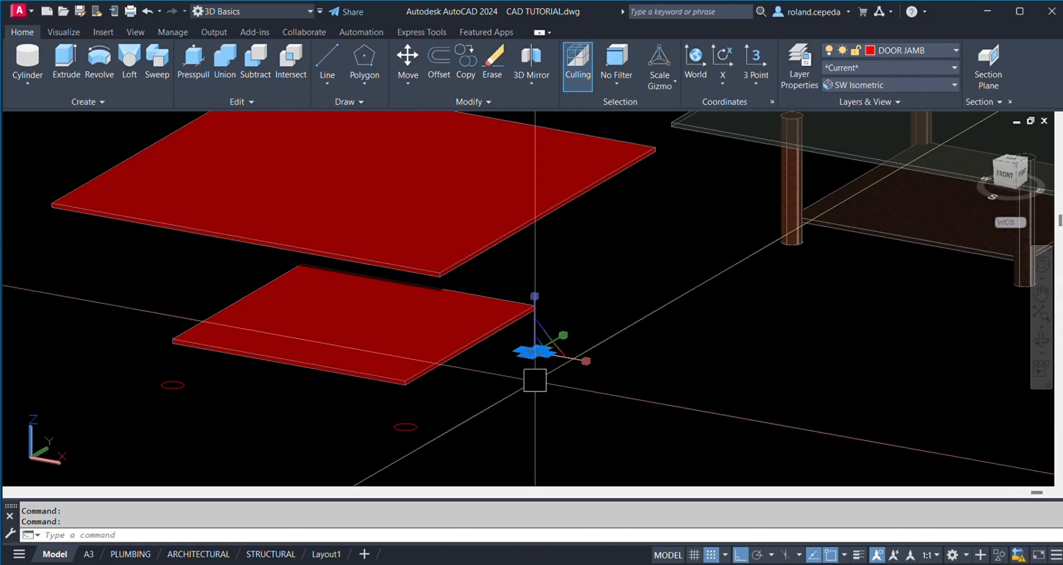
pyautogui.press('Escape')
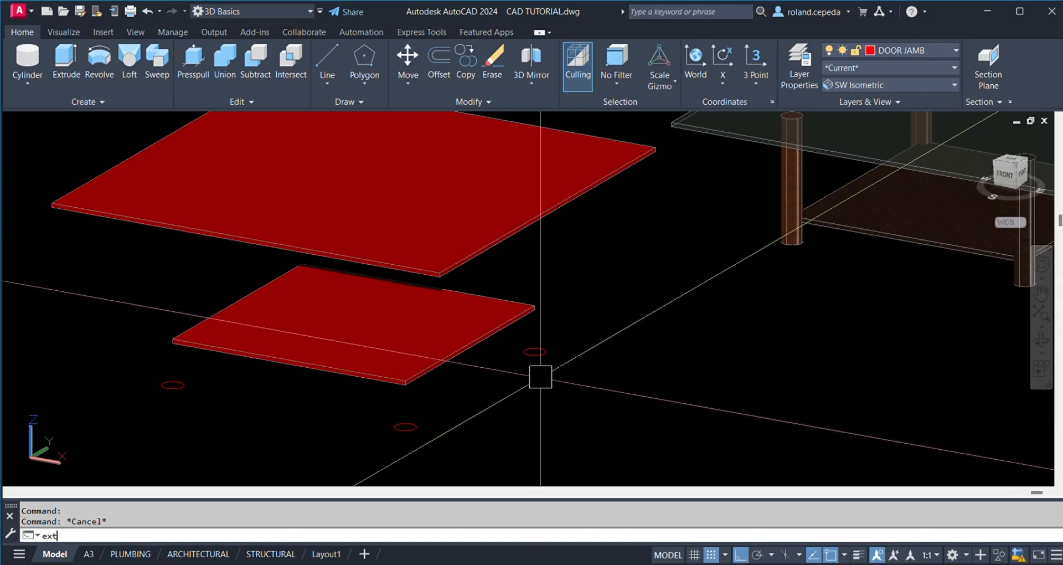
pyautogui.press('Return')
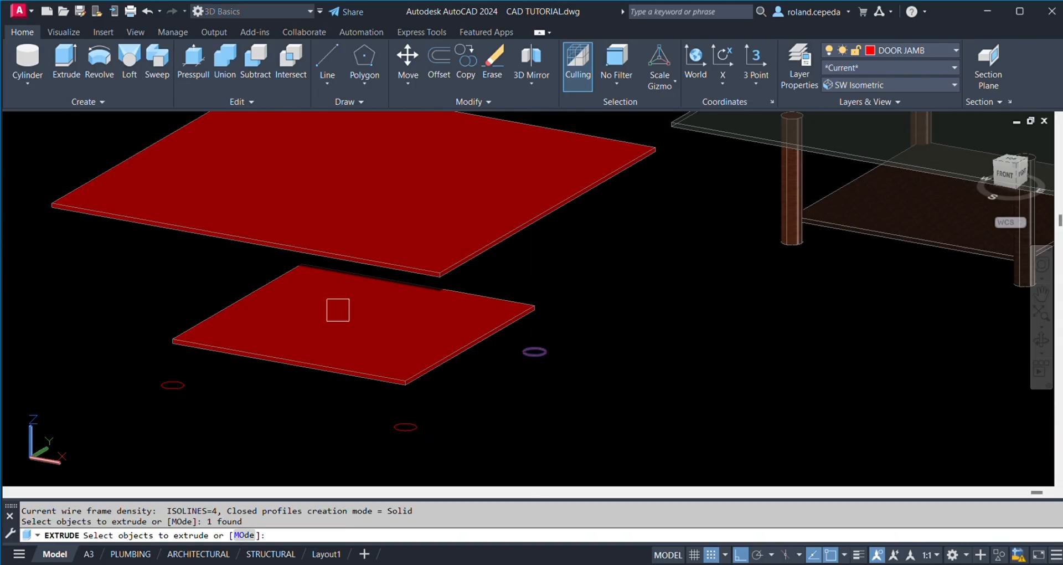
pyautogui.click(205, 256)
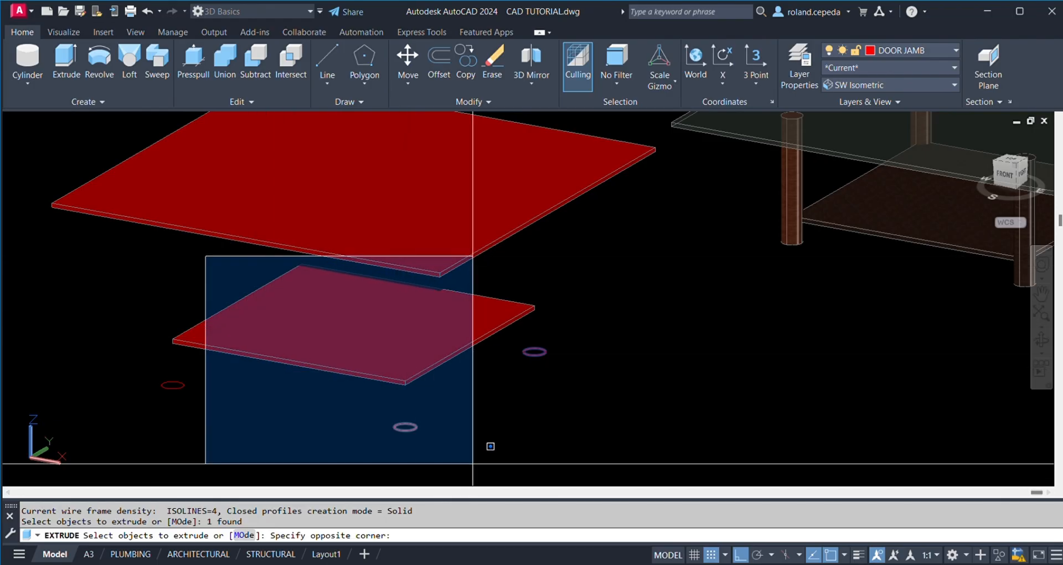
pyautogui.click(476, 459)
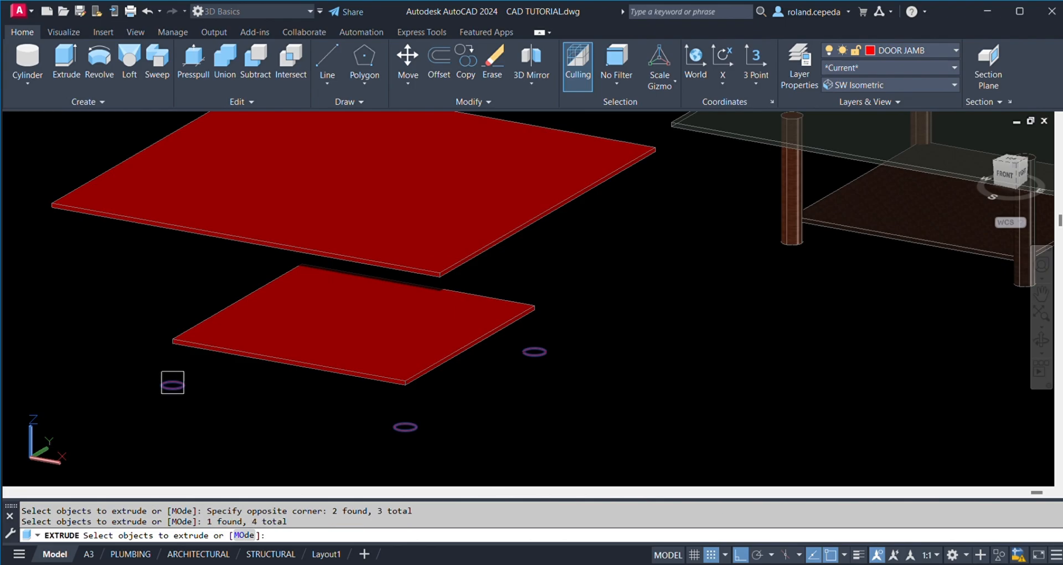
pyautogui.moveTo(298, 393); pyautogui.dragTo(286, 400, button='middle')
pyautogui.moveTo(465, 407); pyautogui.dragTo(461, 409, button='middle')
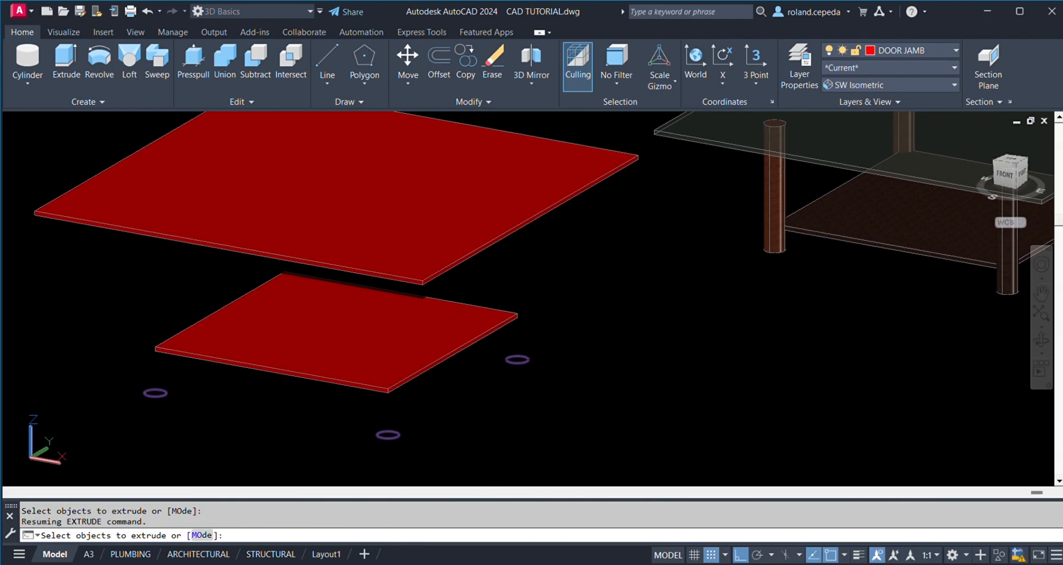
pyautogui.press('Return')
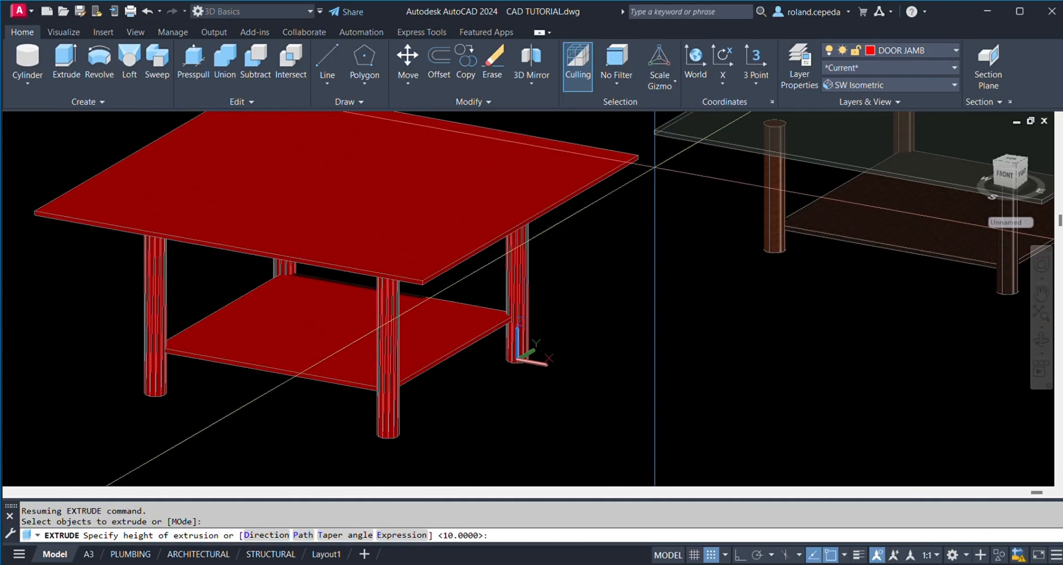
pyautogui.scroll(3, 631, 204)
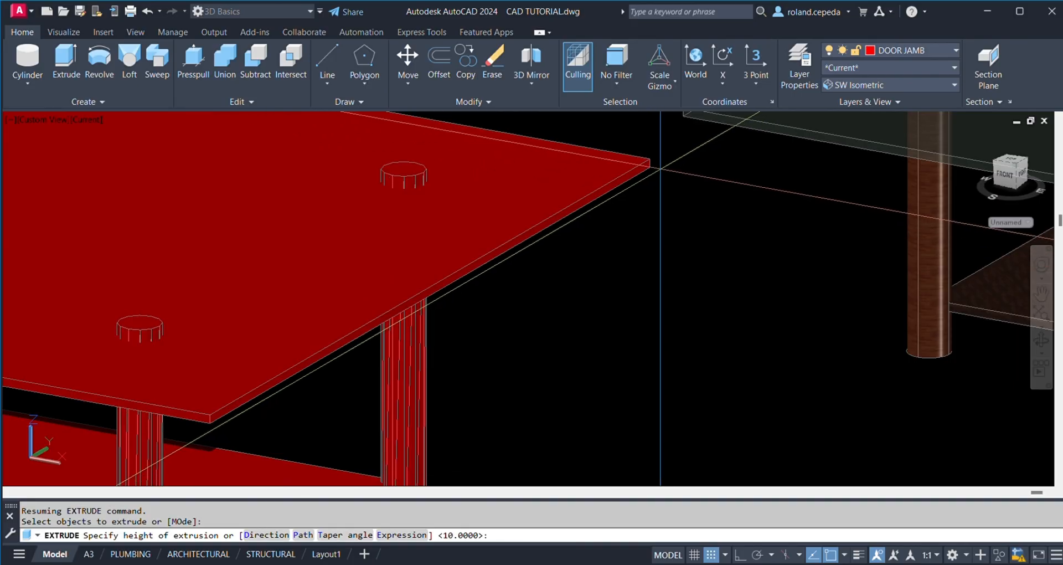
pyautogui.scroll(-2, 650, 166)
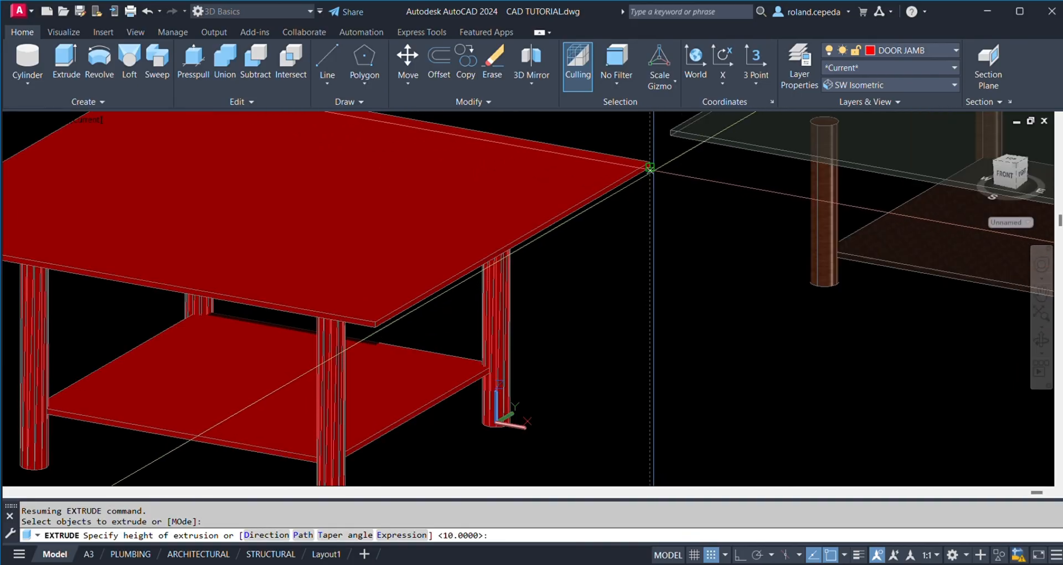
pyautogui.scroll(3, 650, 166)
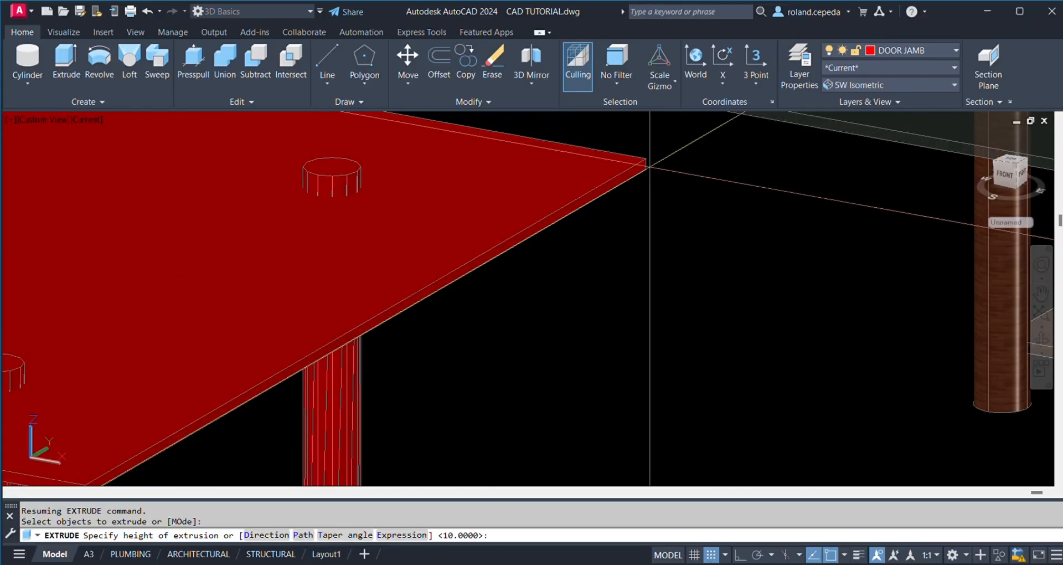
pyautogui.scroll(-2, 645, 171)
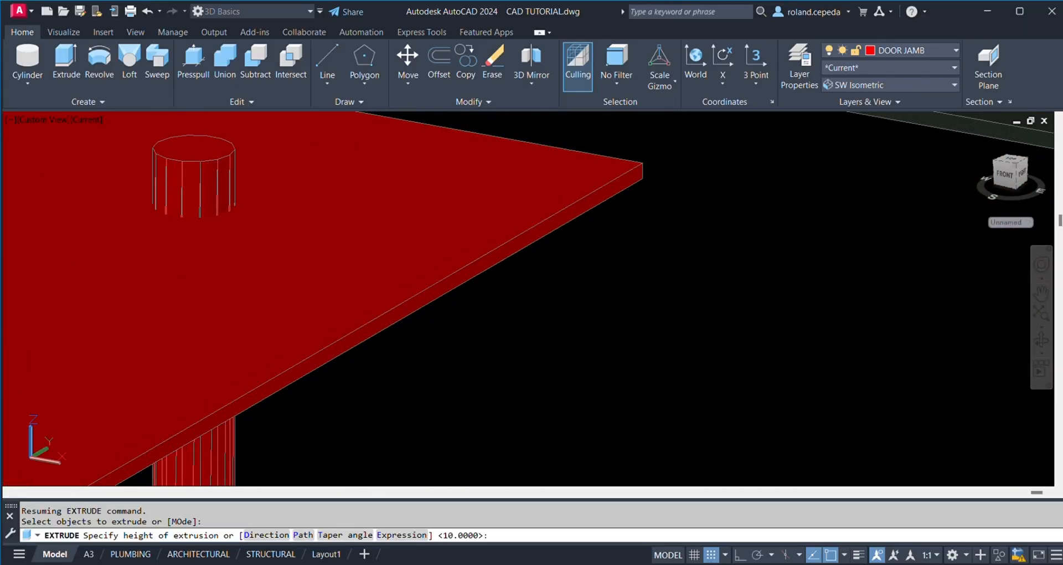
pyautogui.scroll(3, 637, 174)
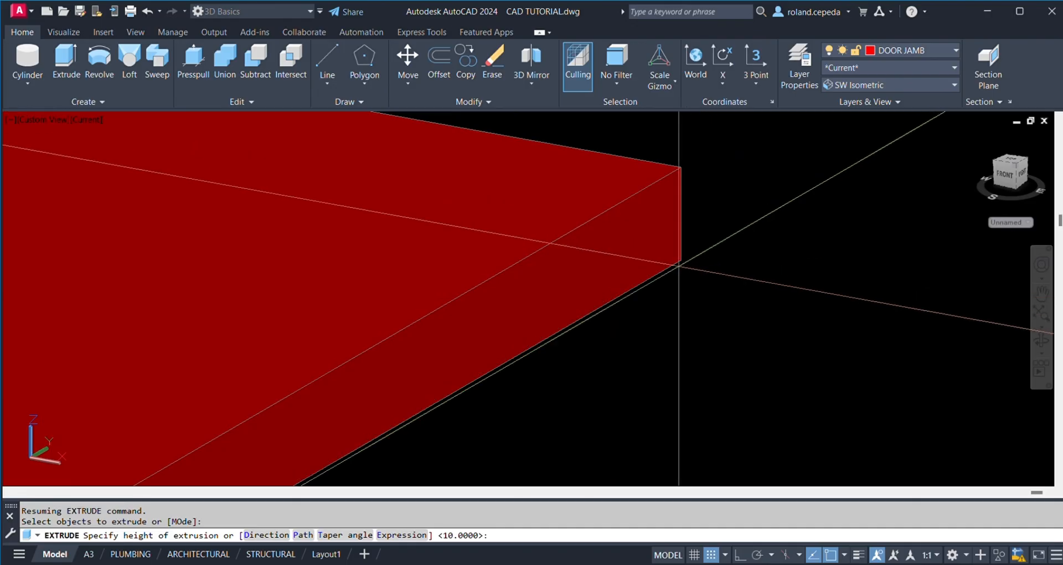
pyautogui.scroll(-5, 685, 261)
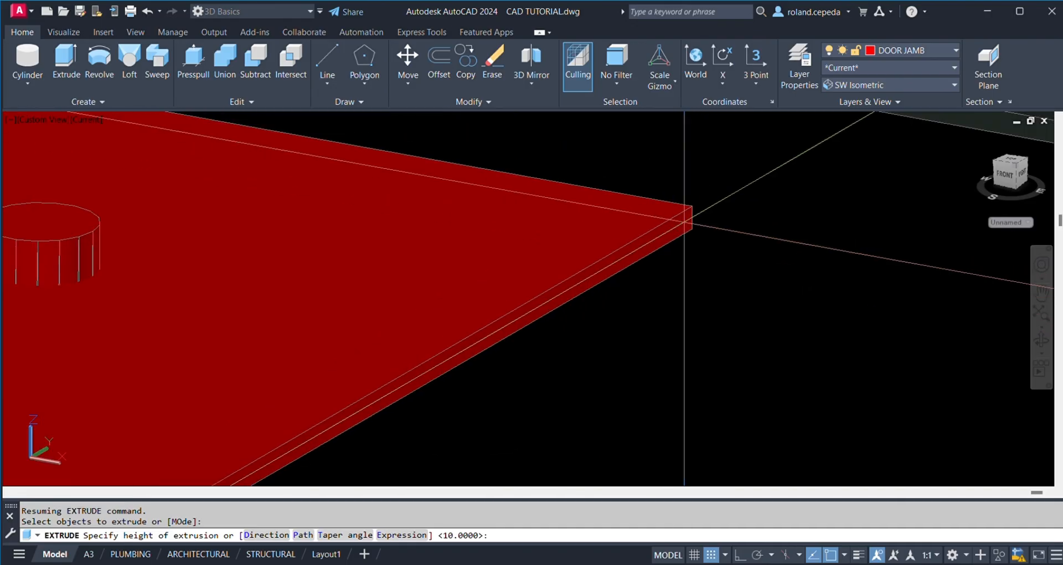
pyautogui.scroll(5, 677, 224)
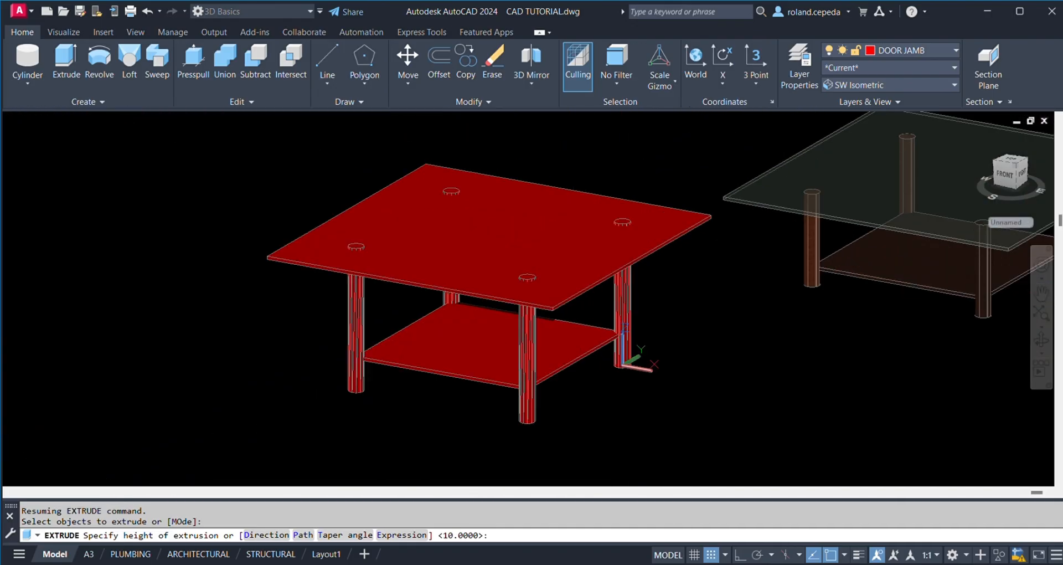
pyautogui.scroll(4, 711, 211)
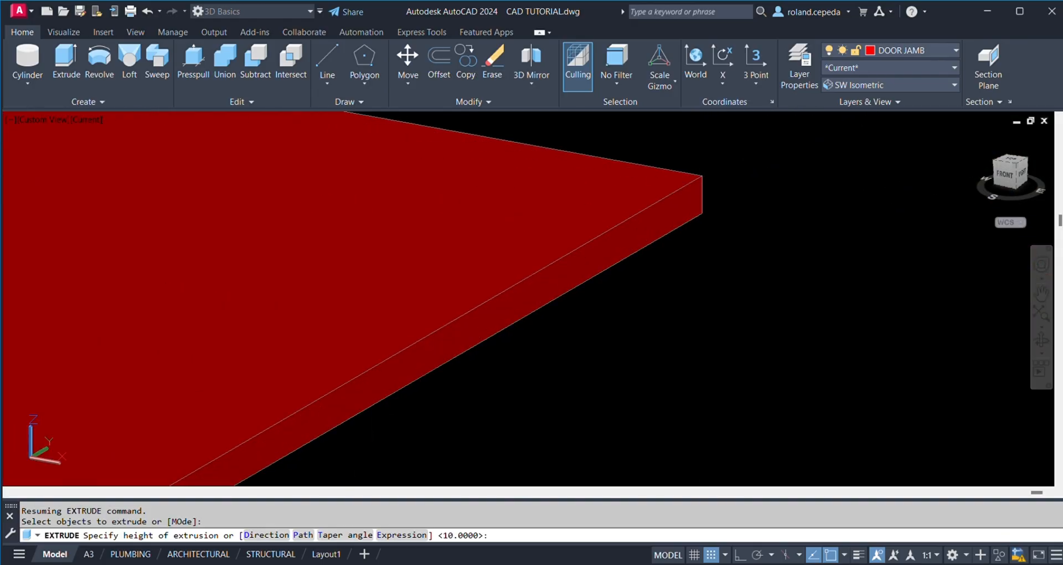
pyautogui.click(702, 208)
# - Examine how the legs meet the tabletop and lower shelf, orbiting around the table to compare it with the reference table
pyautogui.scroll(-6, 697, 235)
pyautogui.moveTo(685, 279); pyautogui.dragTo(674, 274, button='middle')
pyautogui.moveTo(613, 304); pyautogui.dragTo(553, 298, button='middle')
pyautogui.scroll(3, 535, 315)
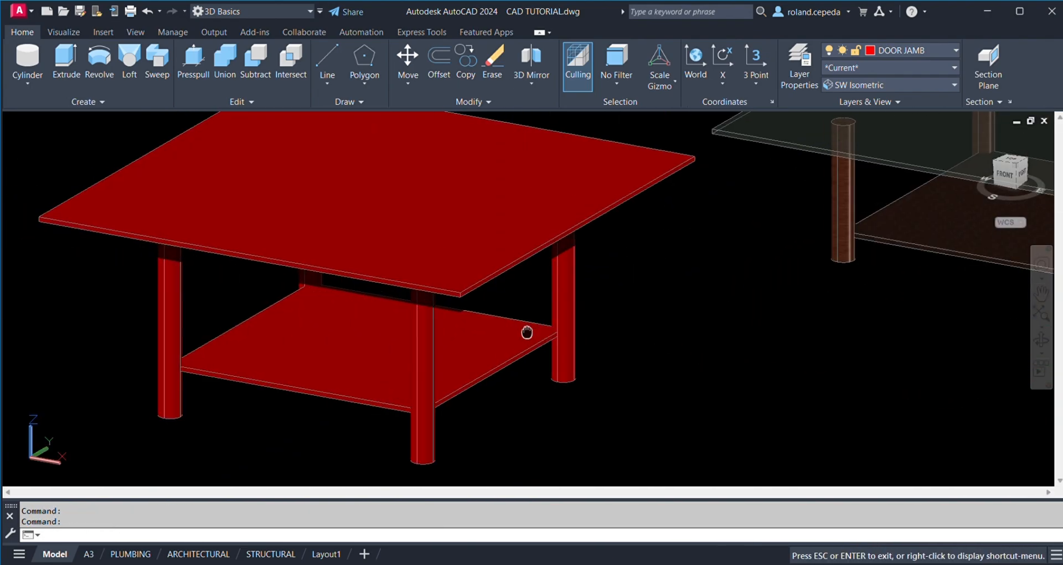
pyautogui.scroll(4, 528, 322)
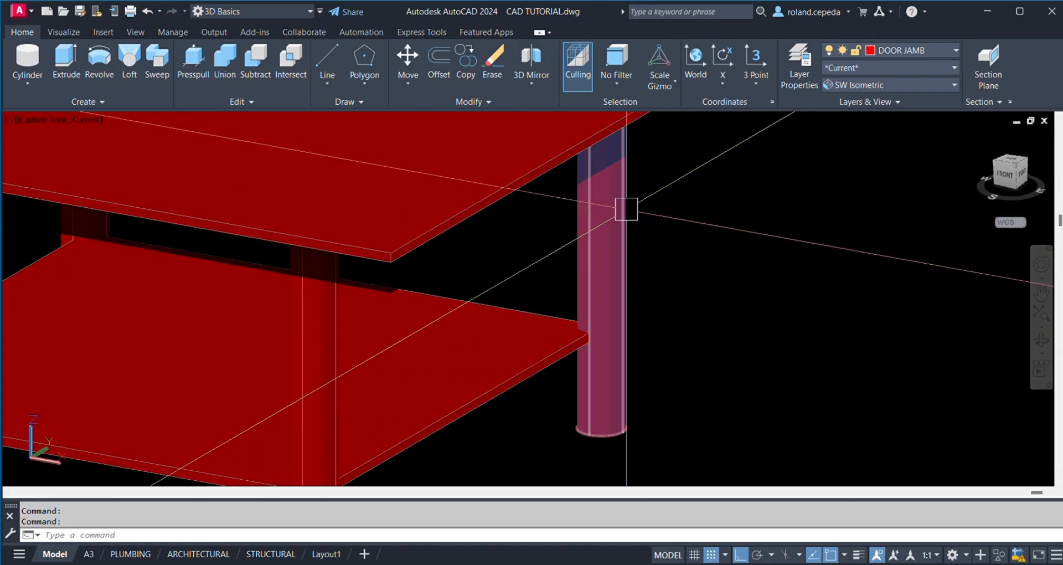
pyautogui.scroll(-5, 615, 233)
pyautogui.scroll(-3, 602, 256)
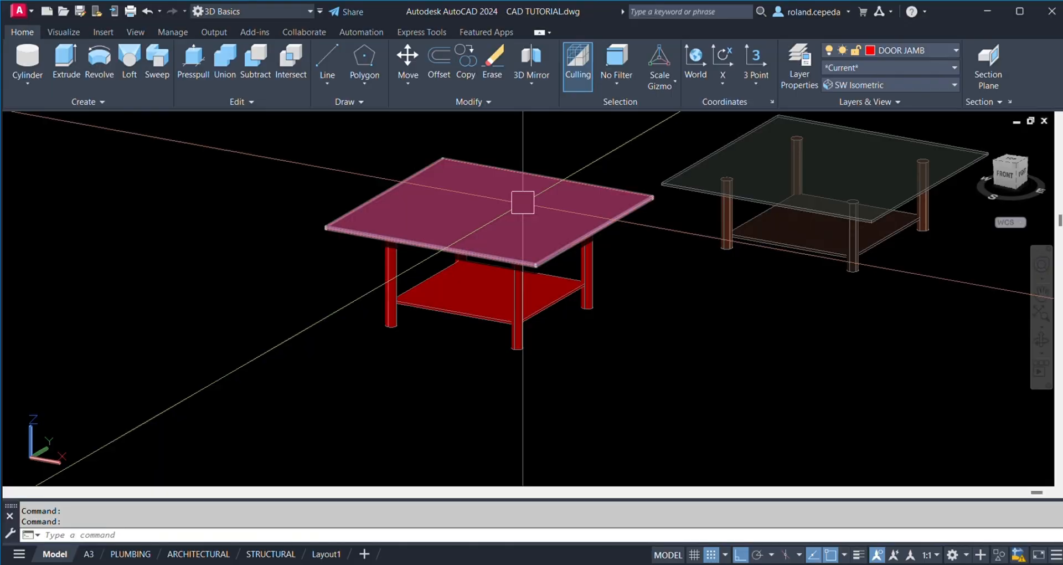
pyautogui.write('3dob')
pyautogui.press('Return')
pyautogui.moveTo(453, 316); pyautogui.dragTo(408, 314)
pyautogui.scroll(4, 525, 231)
pyautogui.moveTo(587, 274); pyautogui.dragTo(555, 286, button='middle')
pyautogui.scroll(-3, 513, 294)
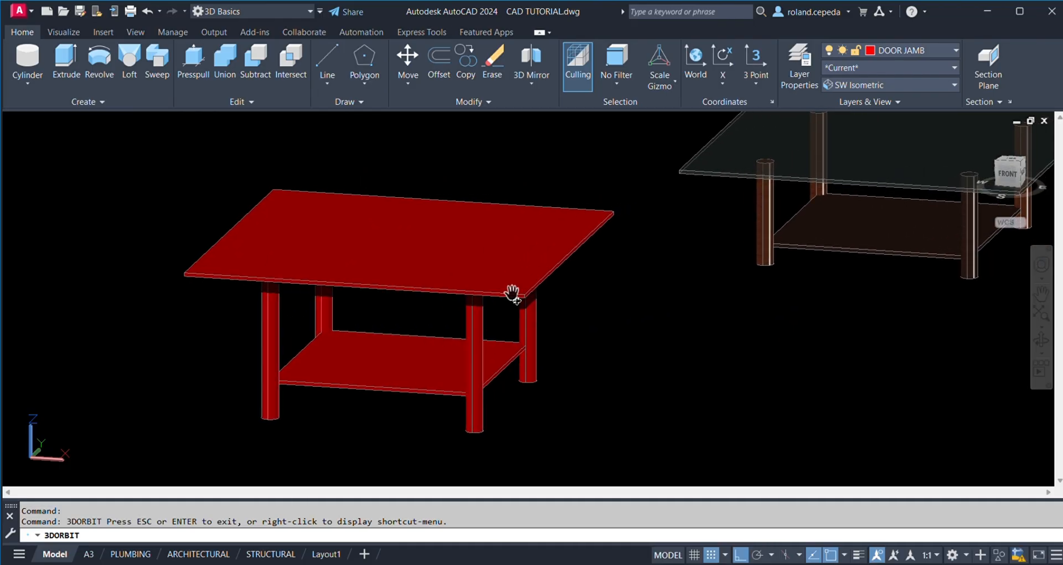
pyautogui.moveTo(612, 351); pyautogui.dragTo(524, 348)
pyautogui.moveTo(524, 348); pyautogui.dragTo(472, 352, button='middle')
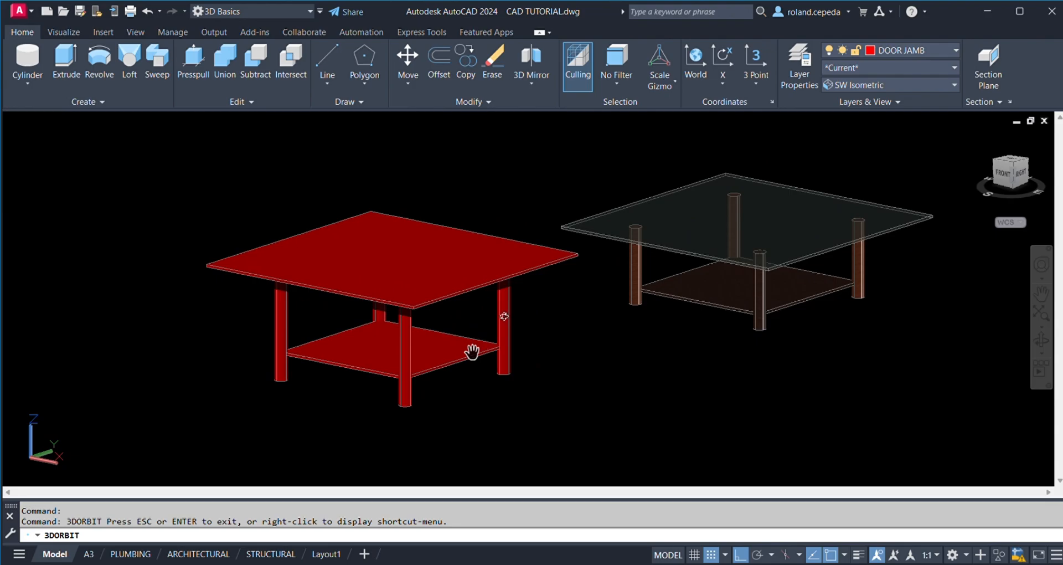
pyautogui.scroll(5, 502, 303)
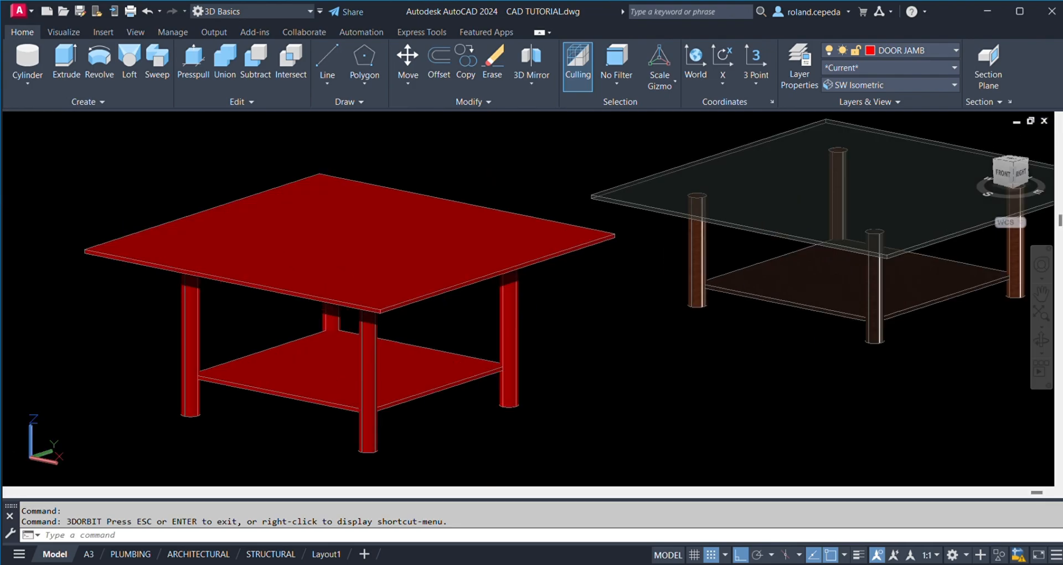
pyautogui.press('Escape')
pyautogui.scroll(-3, 532, 247)
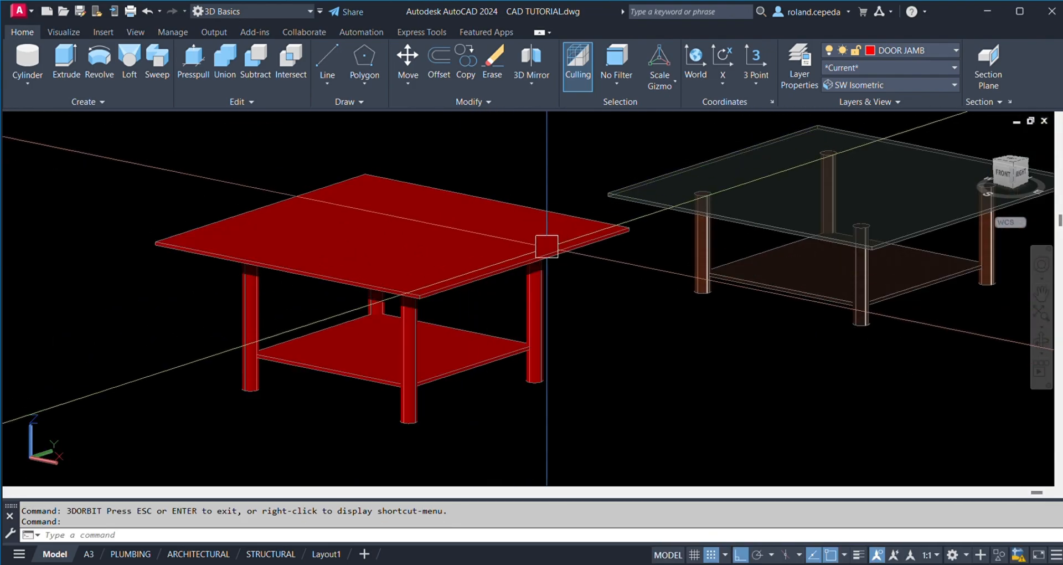
# - Open the material browser with the RMAT command
pyautogui.click(463, 270)
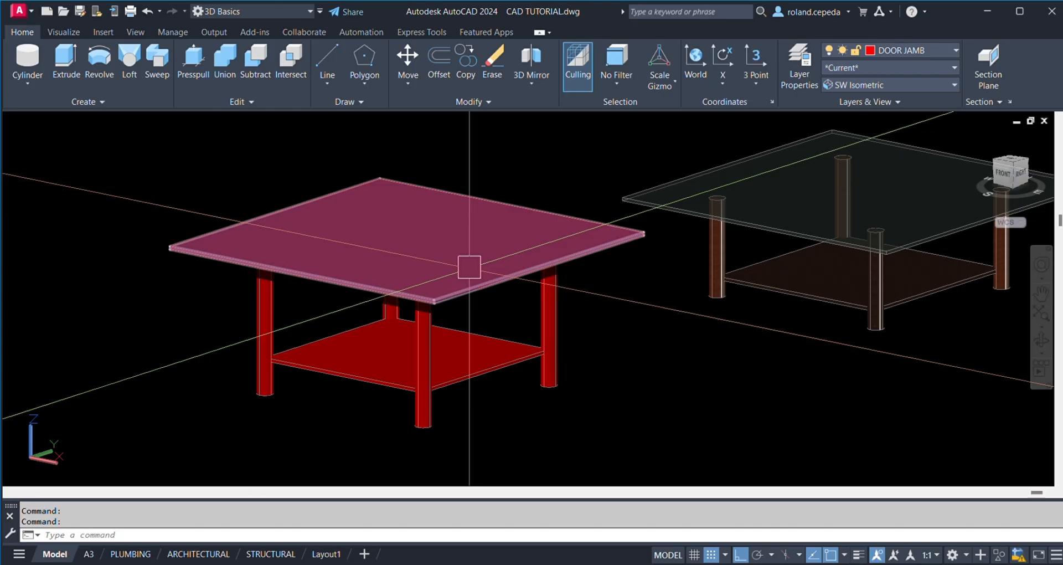
pyautogui.moveTo(460, 347); pyautogui.dragTo(397, 382, button='middle')
pyautogui.press('Escape')
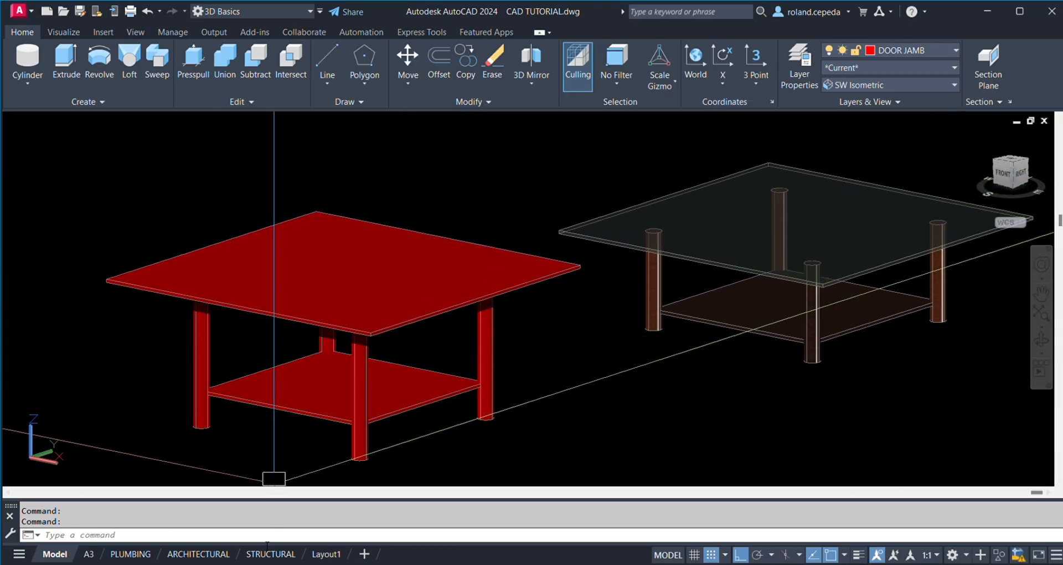
pyautogui.write('r')
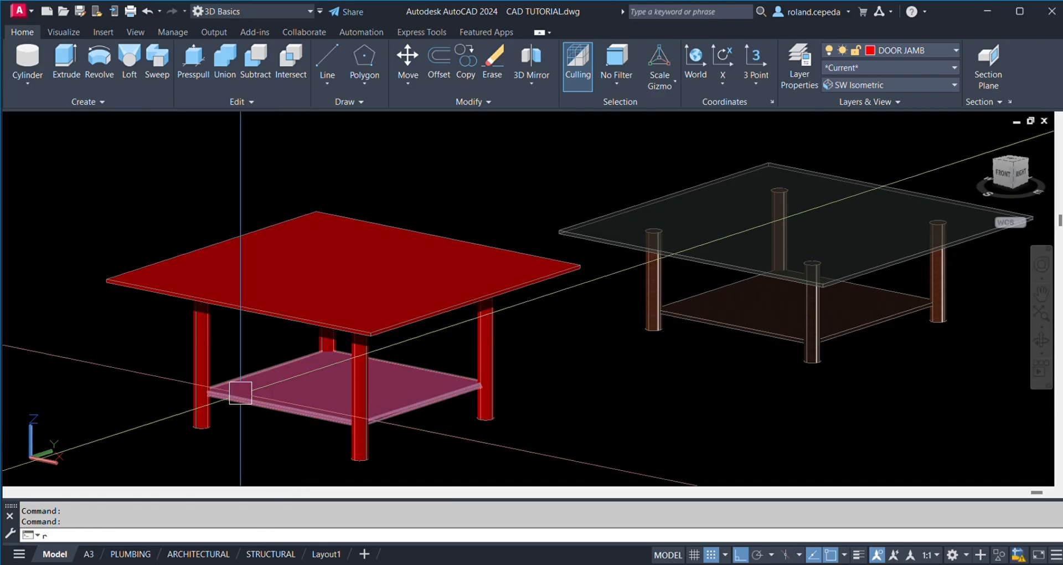
pyautogui.write('mat')
pyautogui.press('Return')
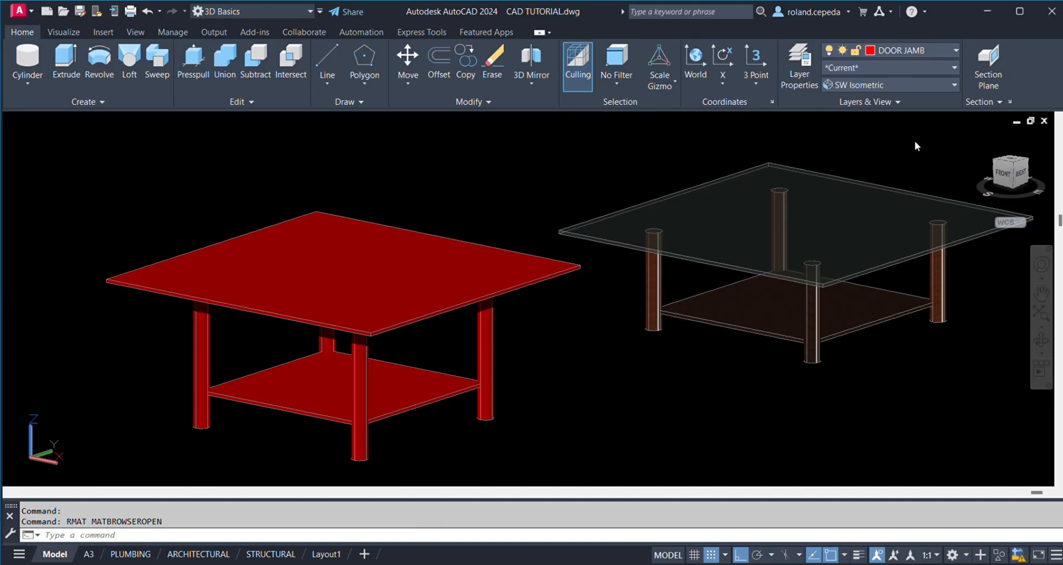
# - Apply a transparent glass-like material from the material browser to the tabletop slab
pyautogui.click(649, 232)
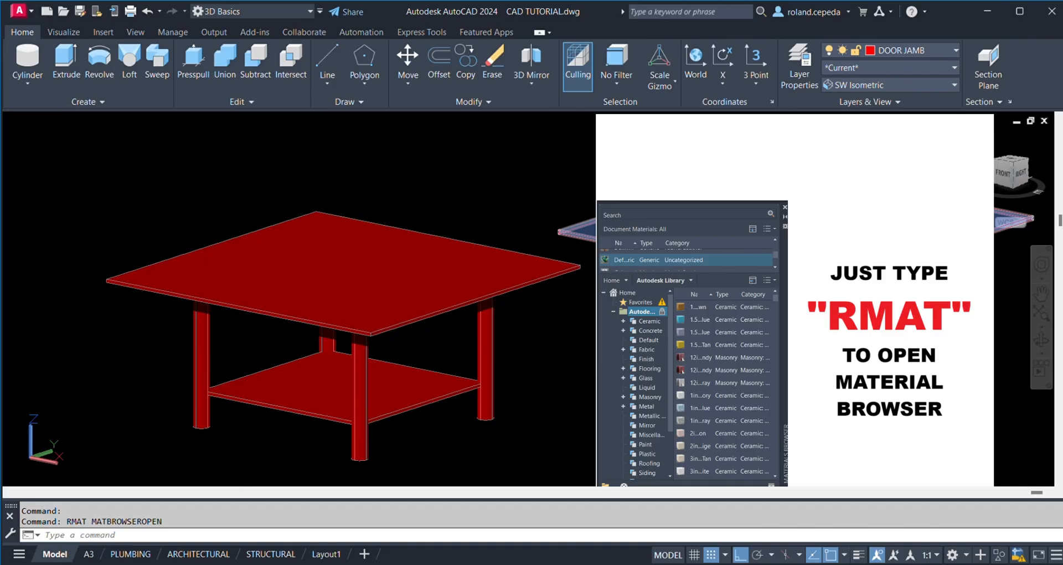
pyautogui.moveTo(591, 359); pyautogui.dragTo(521, 293)
pyautogui.moveTo(505, 279); pyautogui.dragTo(506, 280)
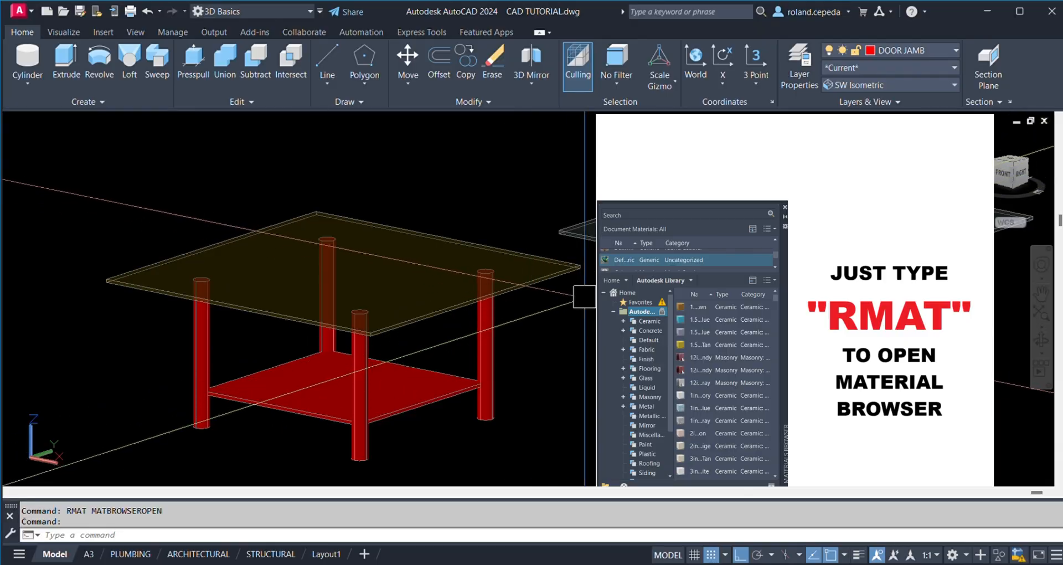
pyautogui.scroll(2, 492, 288)
pyautogui.scroll(-5, 525, 236)
pyautogui.moveTo(523, 263); pyautogui.dragTo(455, 283, button='middle')
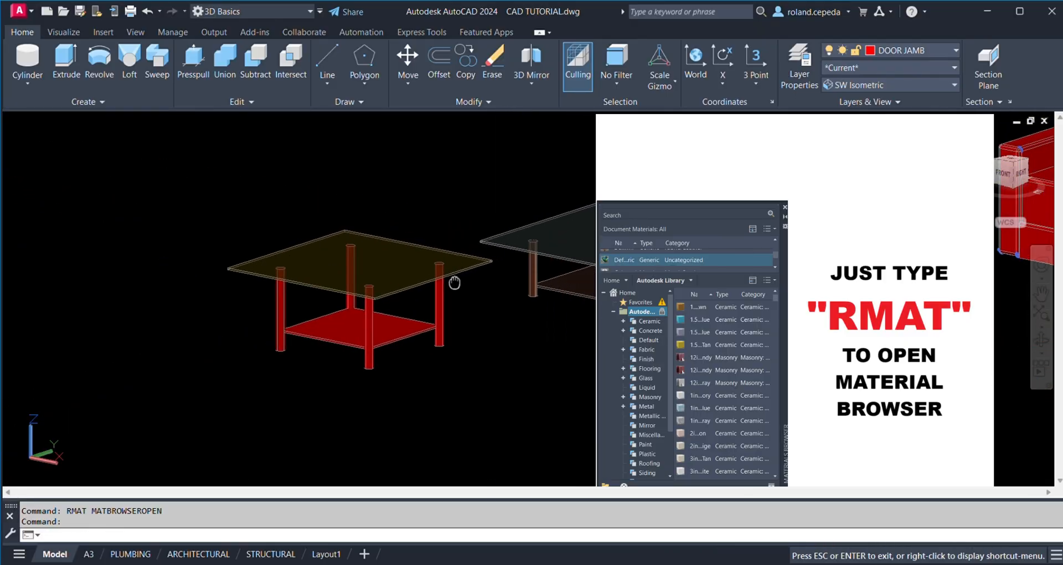
pyautogui.press('Escape')
pyautogui.scroll(3, 487, 267)
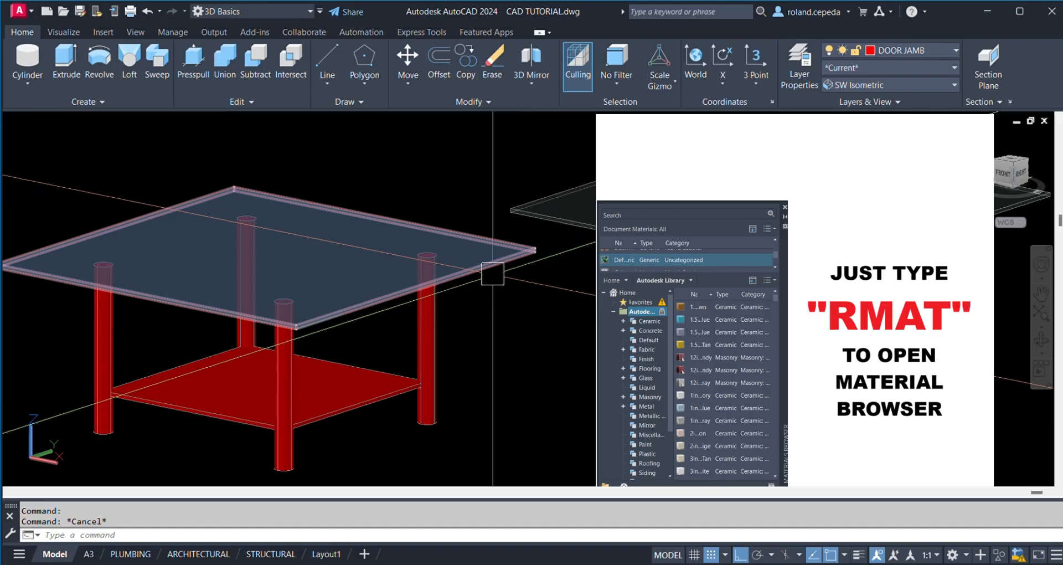
# - Apply a dark brown material from the material browser to the lower shelf slab
pyautogui.click(432, 323)
pyautogui.press('Escape')
pyautogui.click(404, 375)
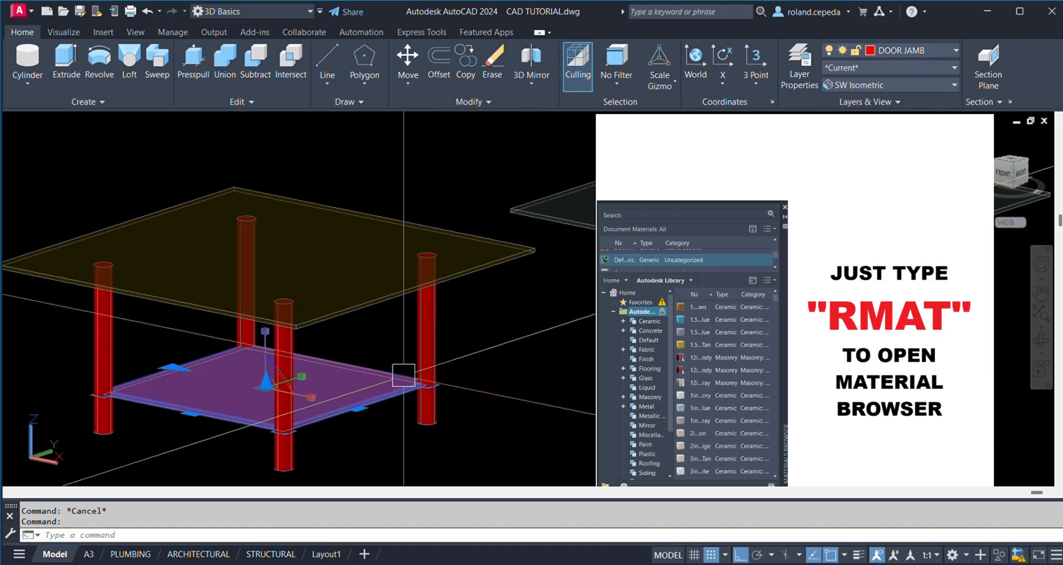
pyautogui.scroll(-2, 407, 365)
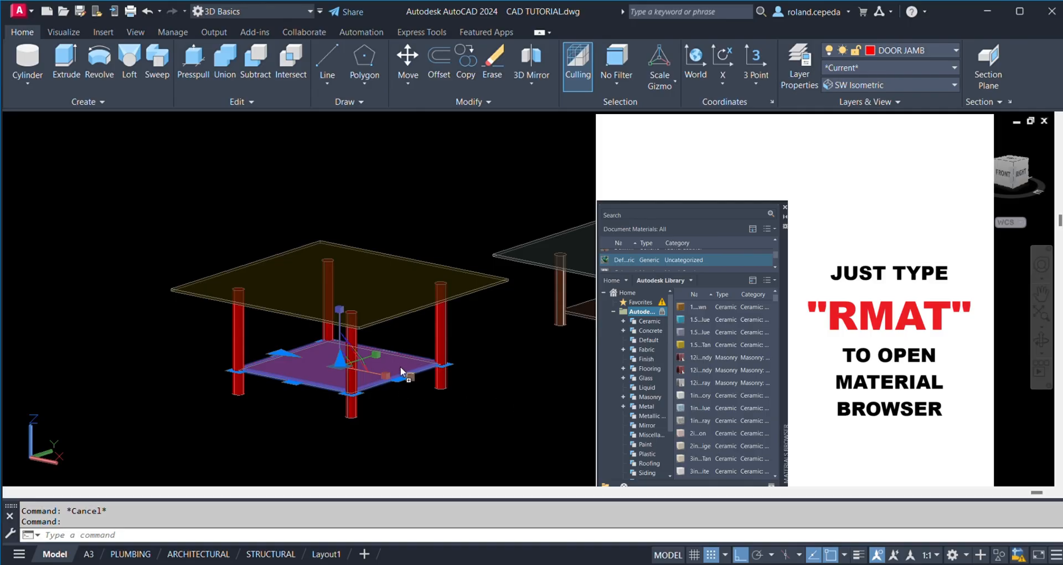
pyautogui.press('Escape')
pyautogui.scroll(6, 443, 371)
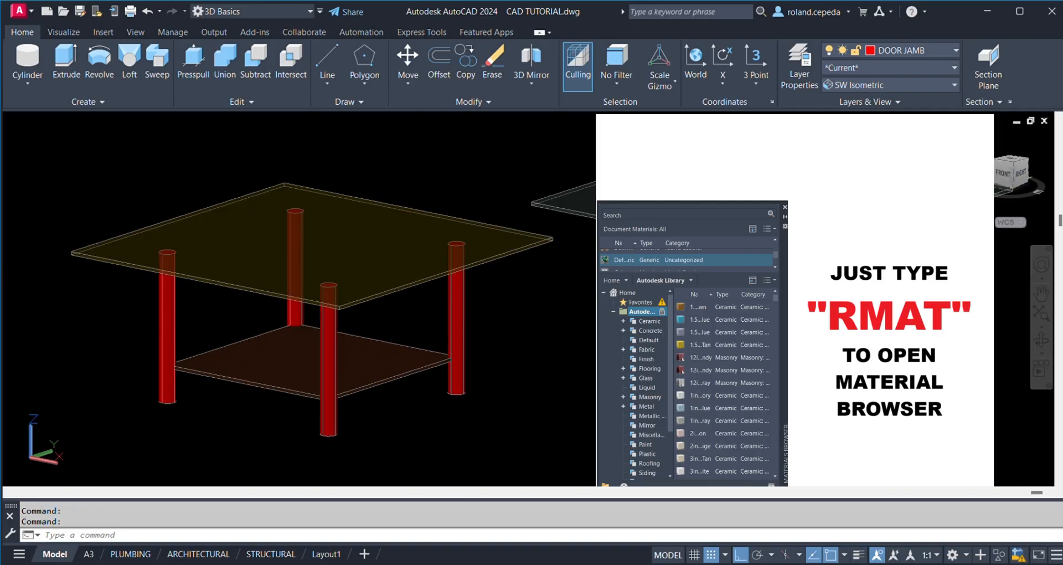
pyautogui.scroll(-8, 546, 356)
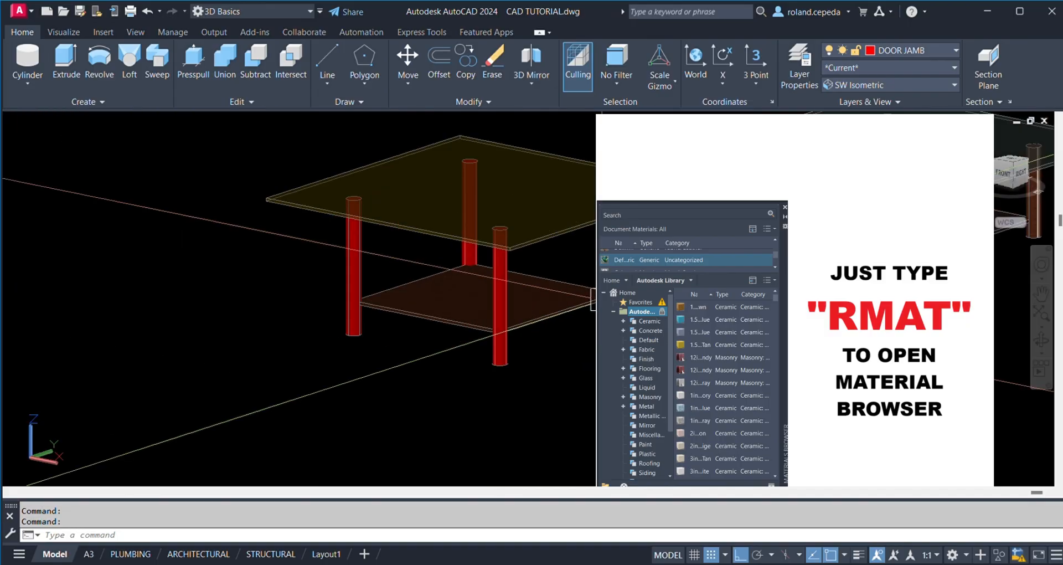
pyautogui.moveTo(588, 303); pyautogui.dragTo(589, 315, button='middle')
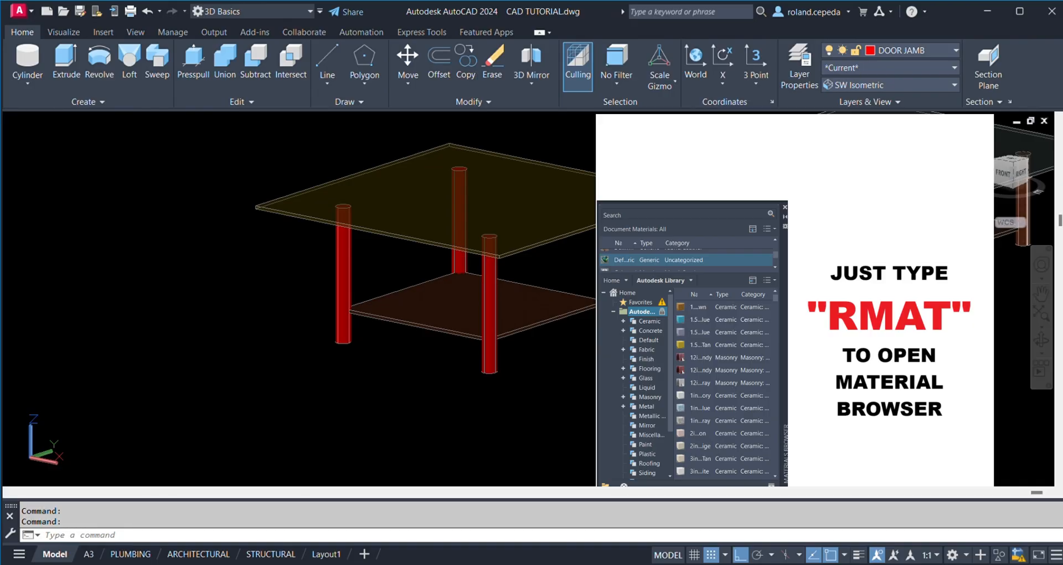
# - Apply a glossy black material to the table's right, front and left legs, undoing the accidental material change on the tabletop
pyautogui.click(607, 290)
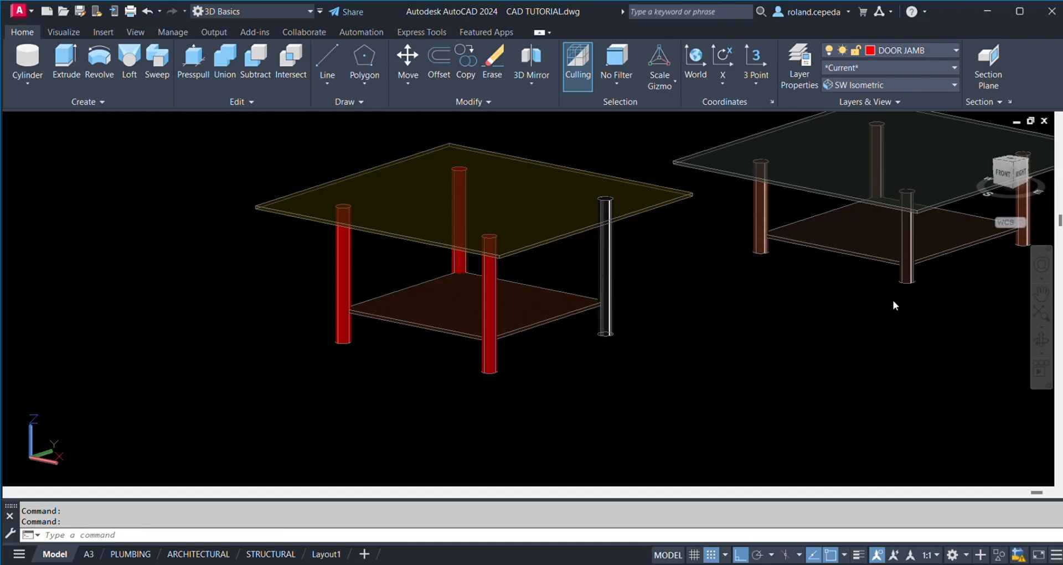
pyautogui.click(491, 294)
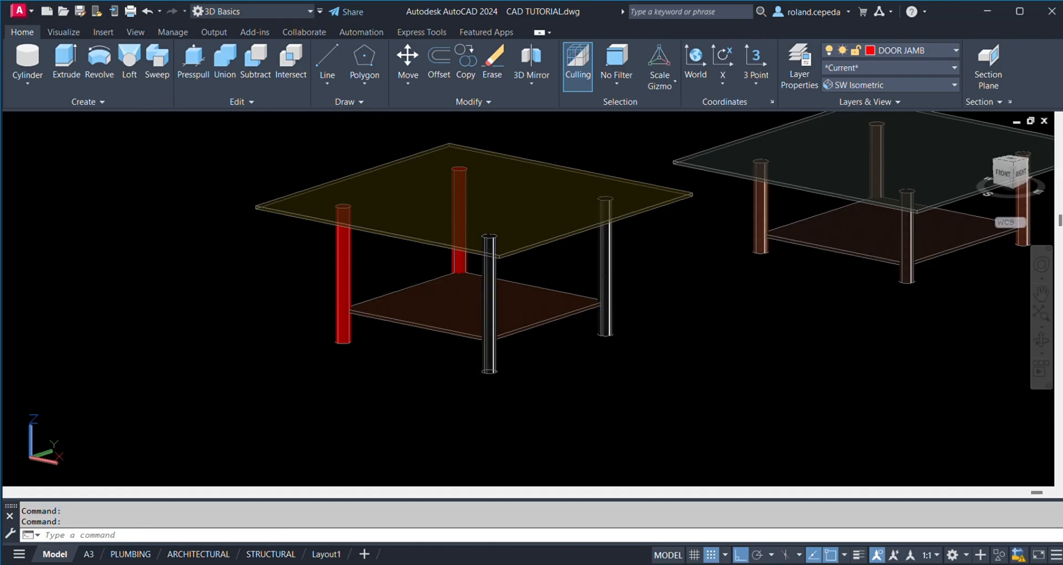
pyautogui.click(464, 265)
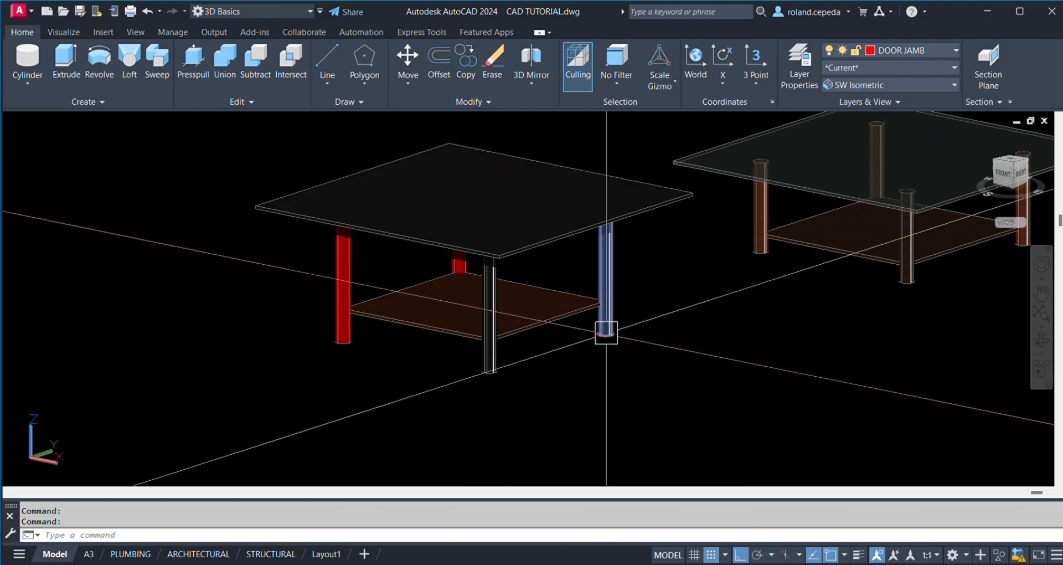
pyautogui.hotkey('ctrl', 'z')
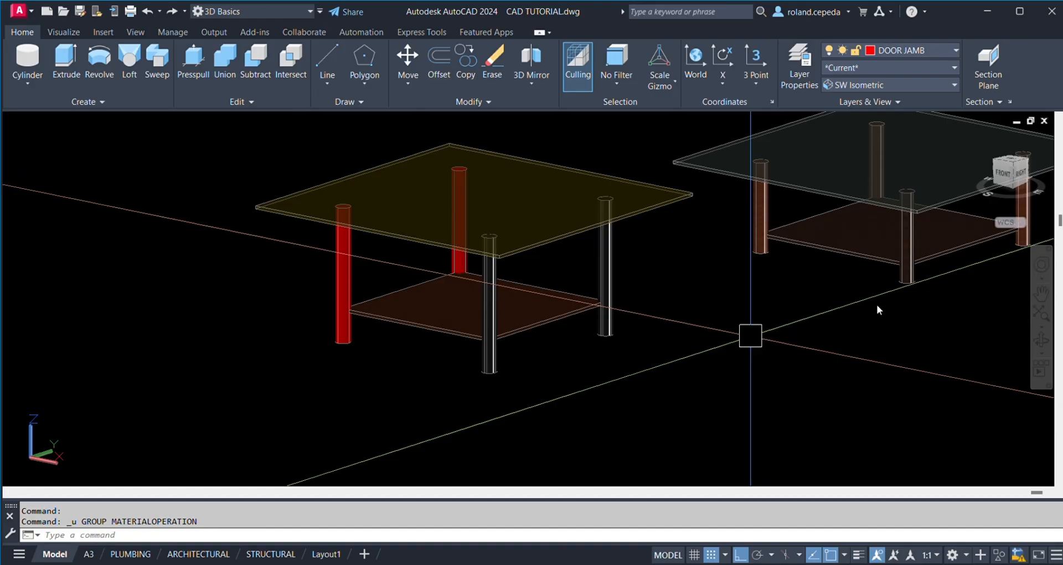
pyautogui.moveTo(894, 300); pyautogui.dragTo(340, 284)
pyautogui.scroll(2, 340, 284)
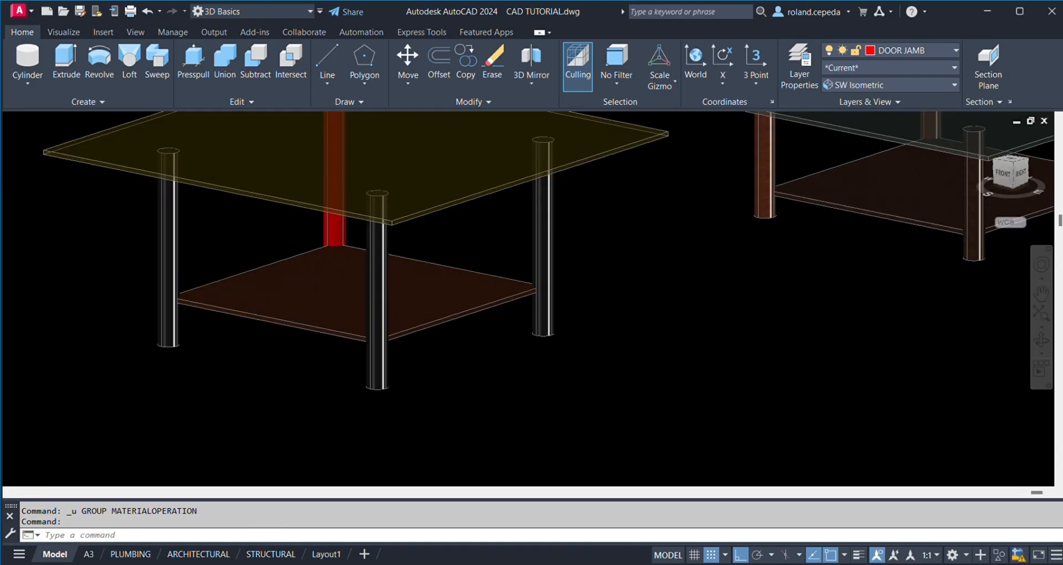
pyautogui.press('Escape')
pyautogui.moveTo(422, 310); pyautogui.dragTo(430, 361, button='middle')
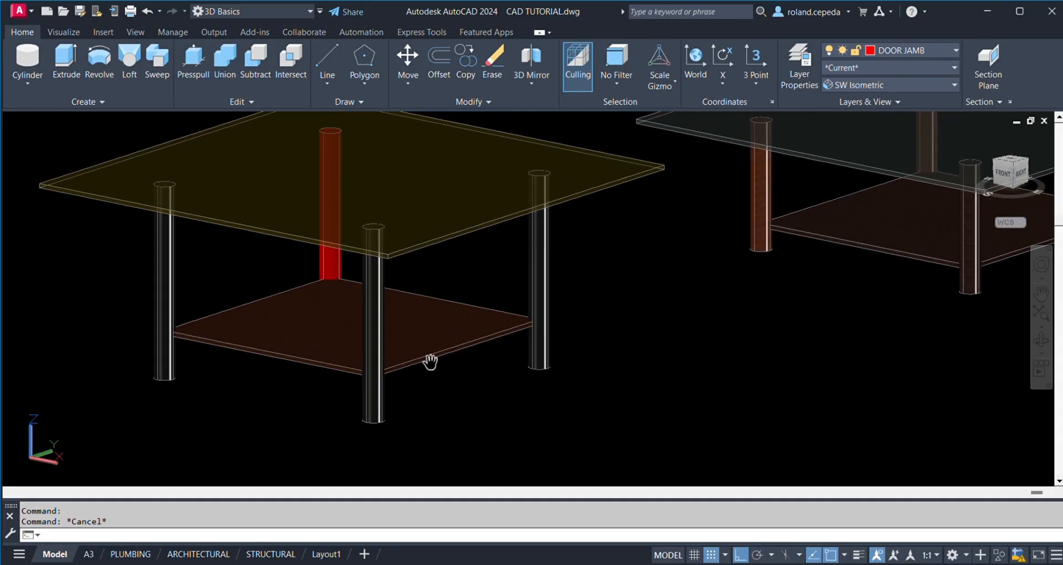
# - Orbit the model to expose the remaining red leg and apply the same glossy black material to it
pyautogui.write('3d')
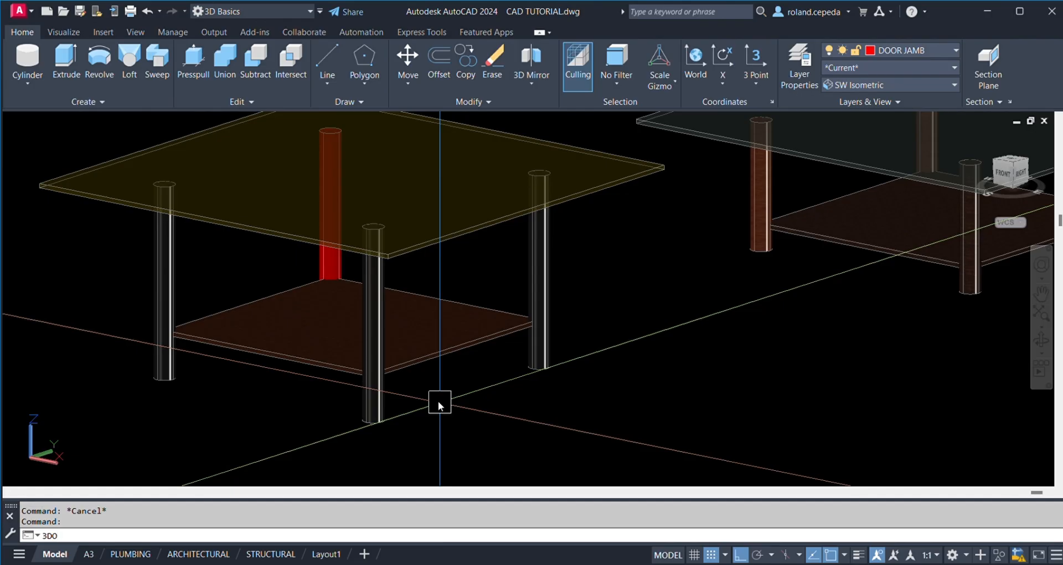
pyautogui.press('Return')
pyautogui.moveTo(185, 291); pyautogui.dragTo(733, 310)
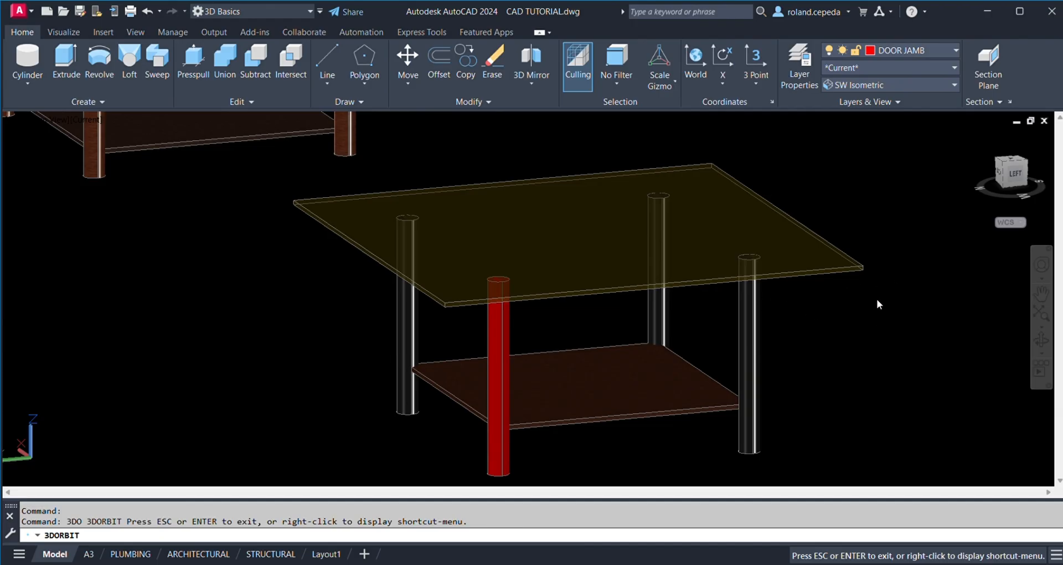
pyautogui.press('Escape')
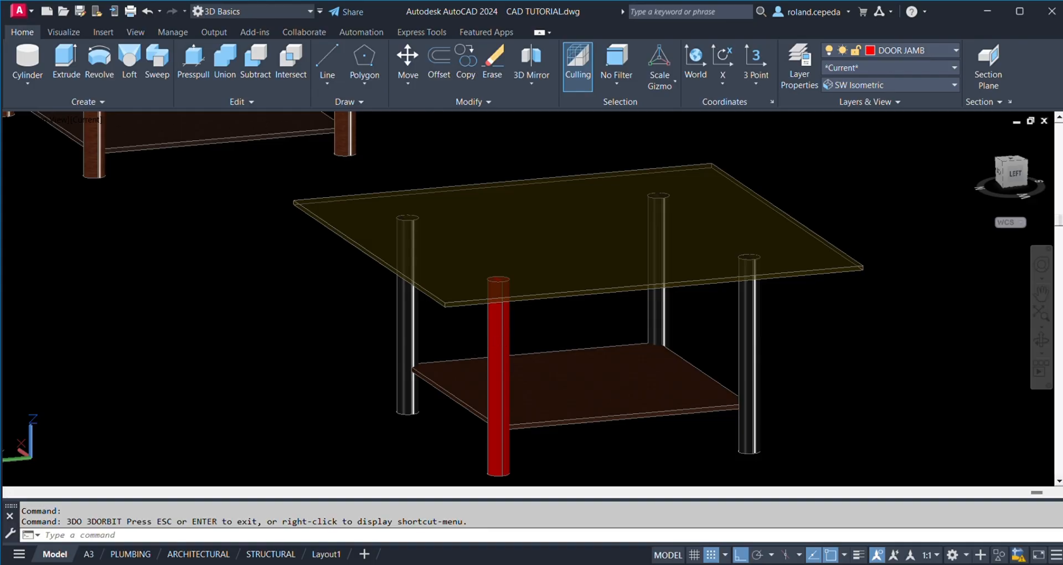
pyautogui.click(750, 310)
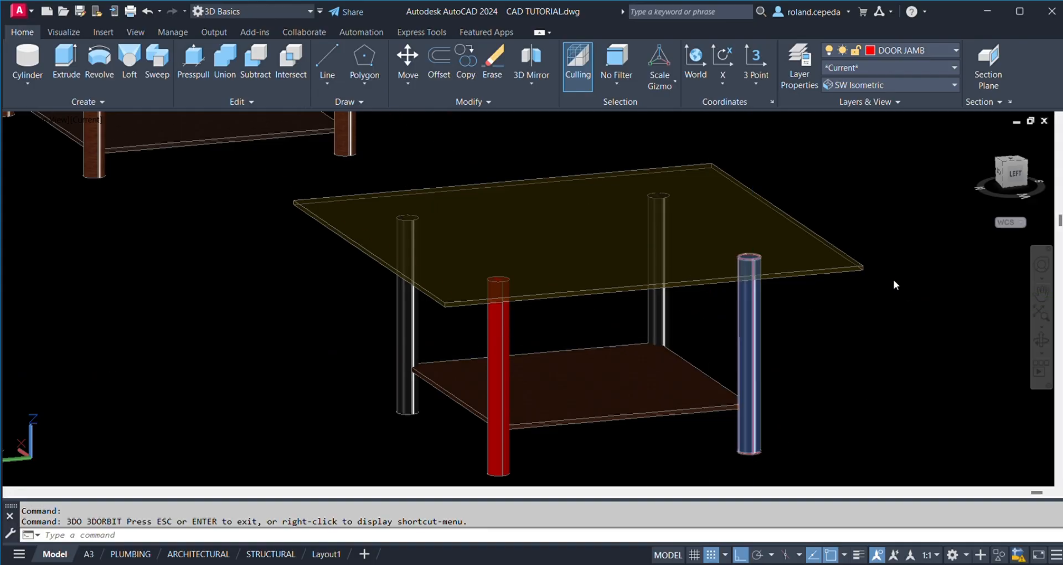
pyautogui.moveTo(887, 304); pyautogui.dragTo(494, 340)
# - Examine the table's materials from several sides, orbiting to compare them with the reference table
pyautogui.press('Return')
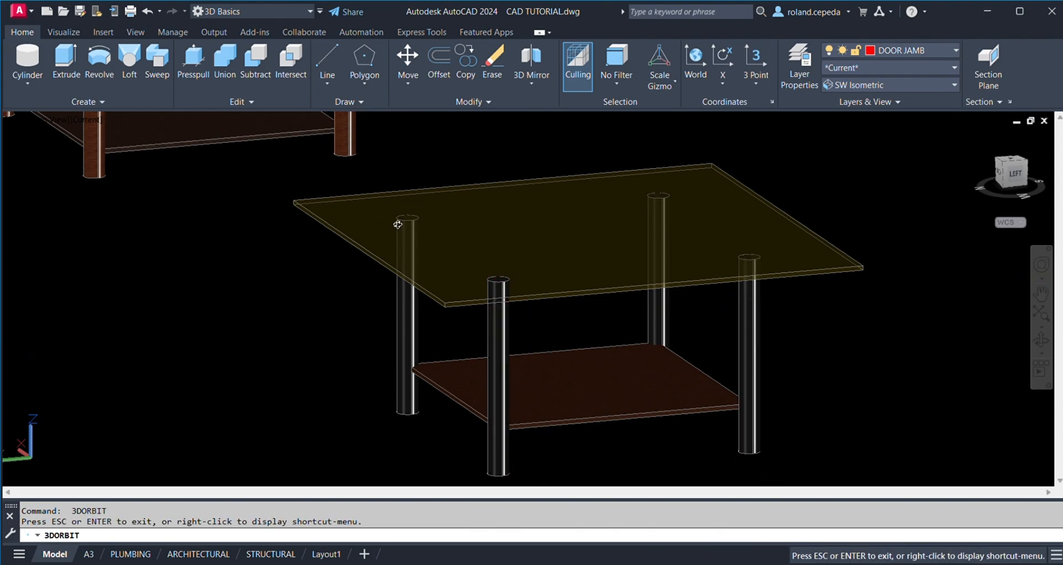
pyautogui.scroll(-2, 399, 224)
pyautogui.moveTo(530, 304); pyautogui.dragTo(409, 308, button='middle')
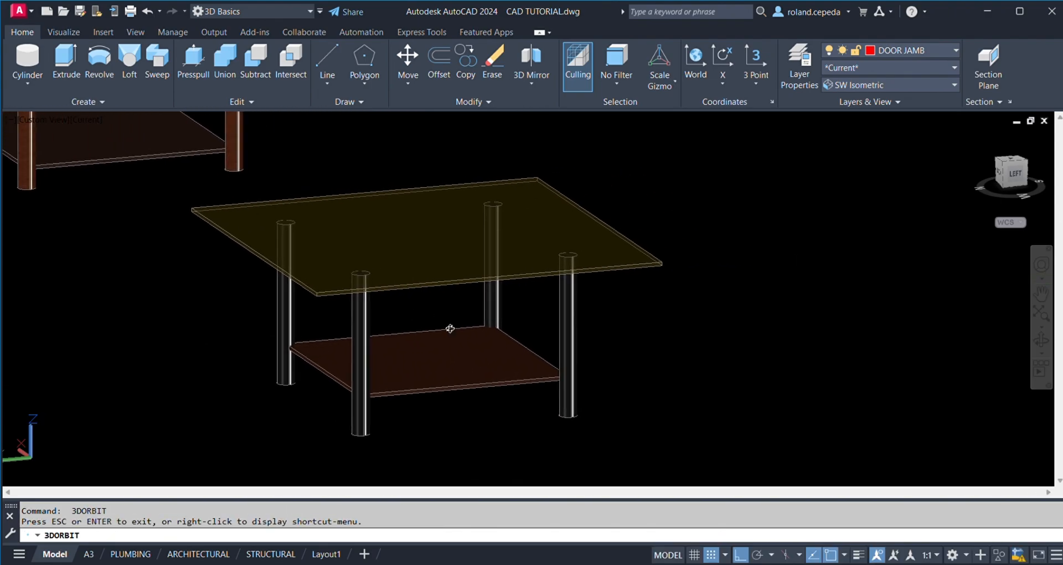
pyautogui.moveTo(451, 328); pyautogui.dragTo(415, 308)
pyautogui.scroll(-4, 415, 307)
pyautogui.moveTo(500, 367); pyautogui.dragTo(565, 323)
pyautogui.moveTo(468, 230); pyautogui.dragTo(548, 216)
pyautogui.moveTo(555, 288); pyautogui.dragTo(454, 360)
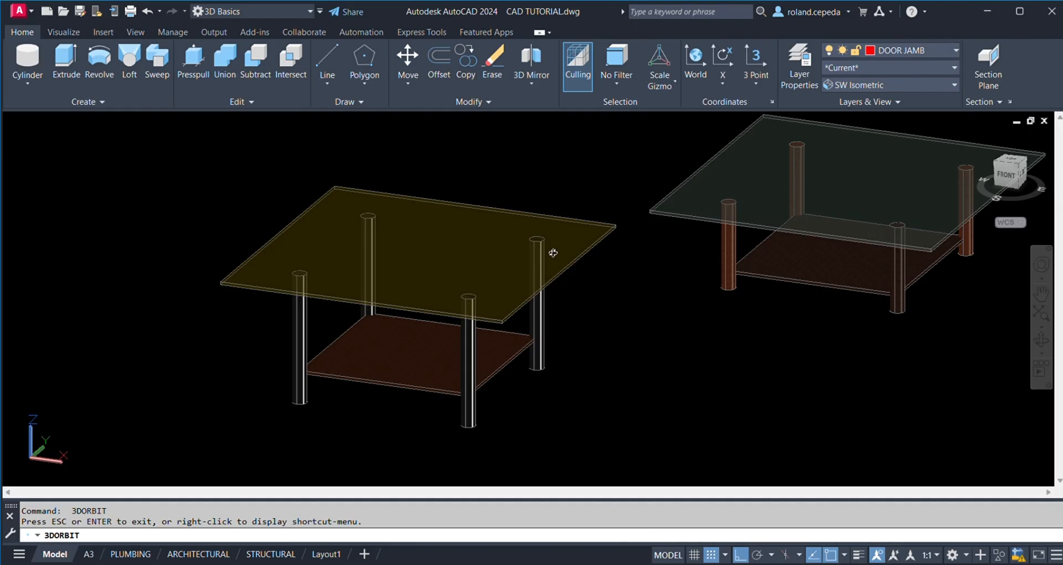
pyautogui.moveTo(639, 322); pyautogui.dragTo(564, 341)
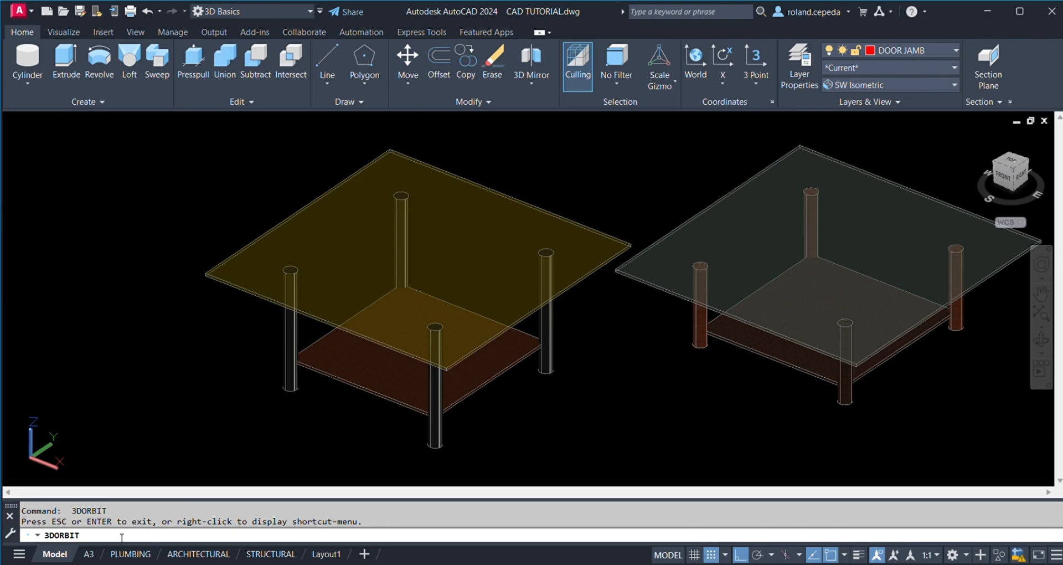
pyautogui.press('Escape')
# - Open the material browser with the RMAT command
pyautogui.write('Rat')
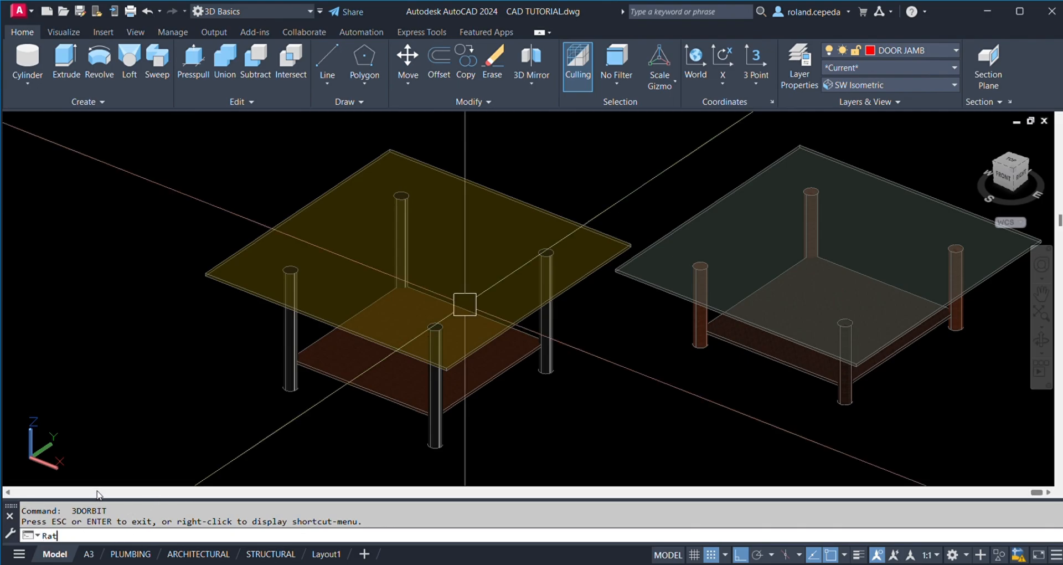
pyautogui.press('BackSpace')
pyautogui.press('BackSpace')
pyautogui.press('BackSpace')
pyautogui.write('MI')
pyautogui.press('BackSpace')
pyautogui.press('BackSpace')
pyautogui.write('RMAT')
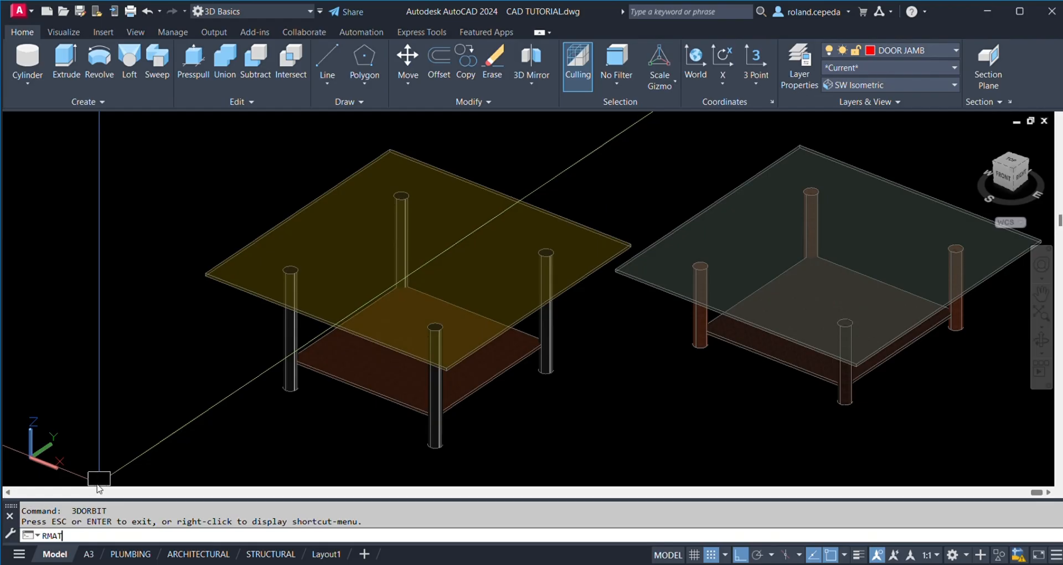
pyautogui.press('Return')
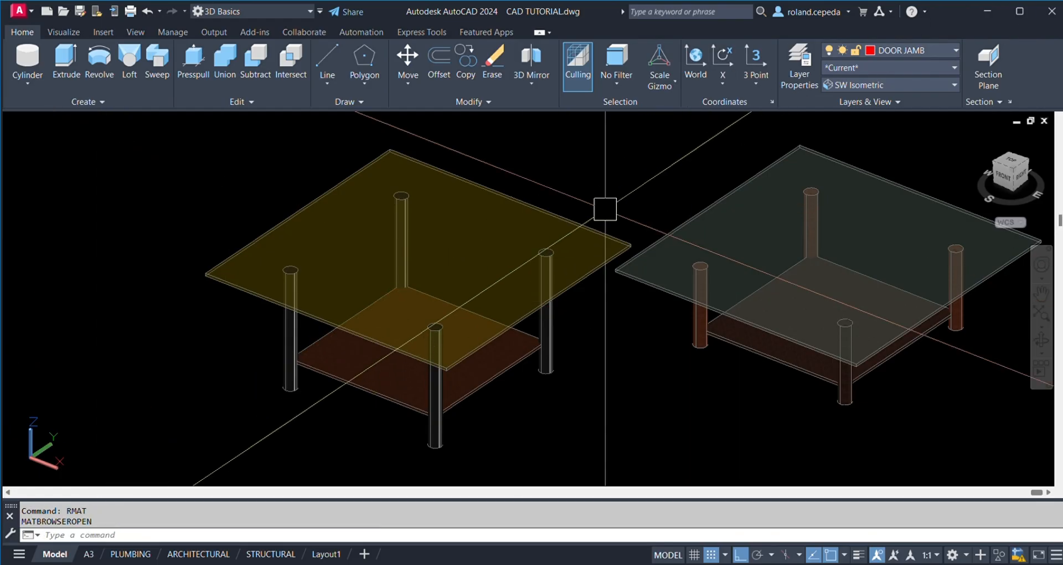
pyautogui.click(63, 33)
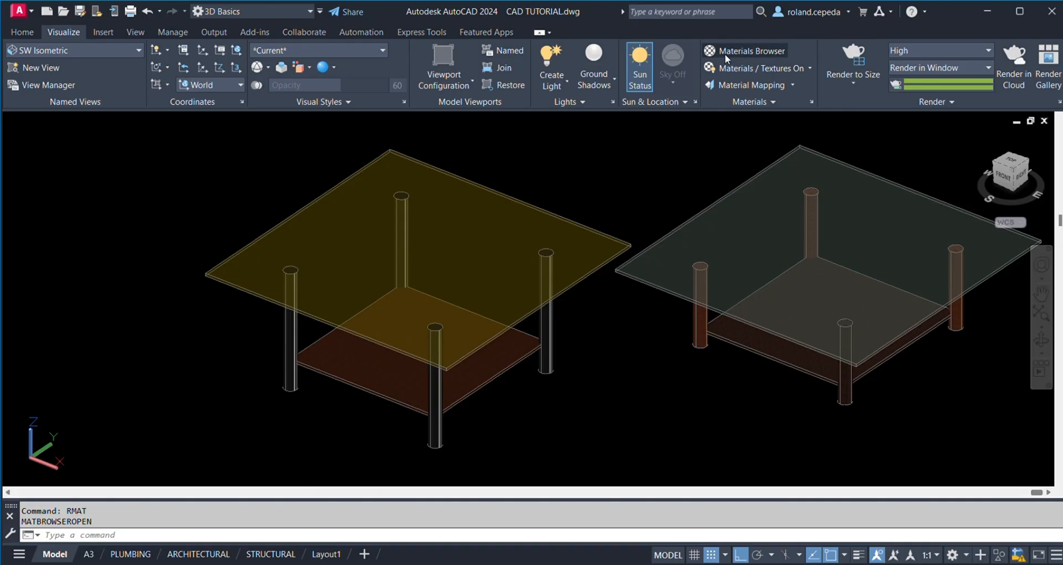
pyautogui.click(727, 54)
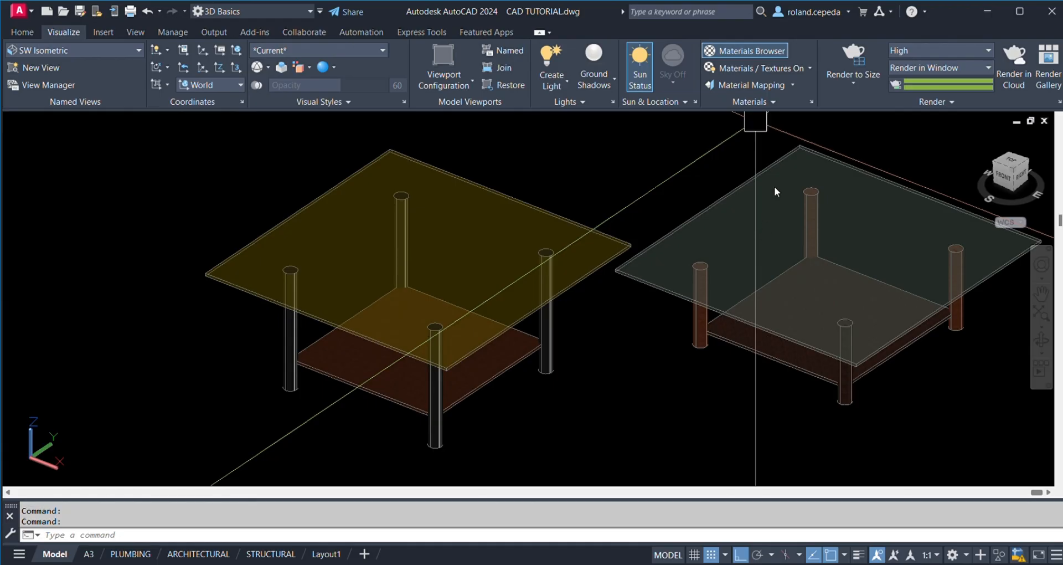
# - Replace the tabletop's transparent material with an opaque light brown material
pyautogui.click(467, 242)
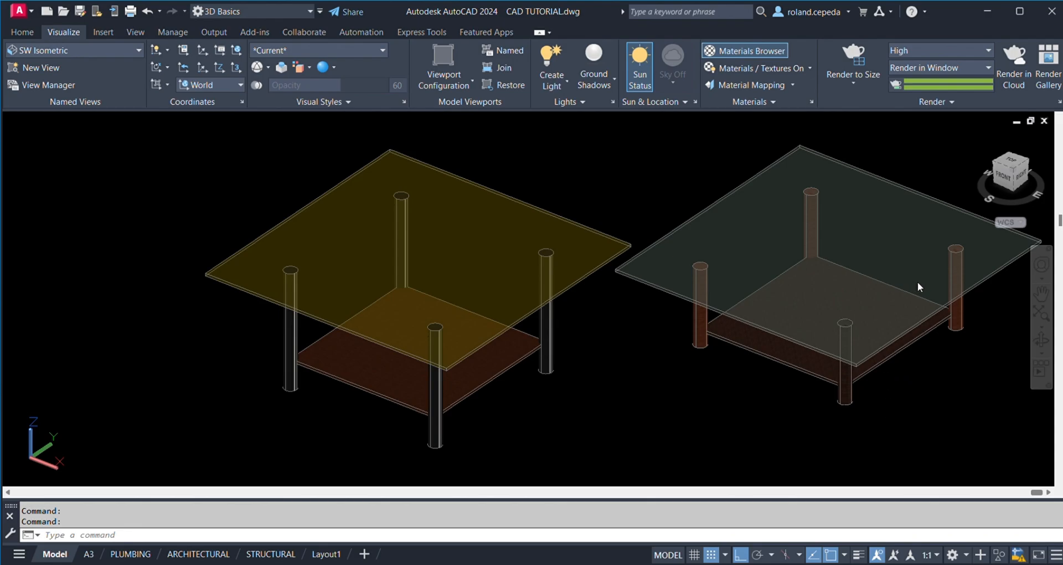
pyautogui.moveTo(918, 281); pyautogui.dragTo(497, 251)
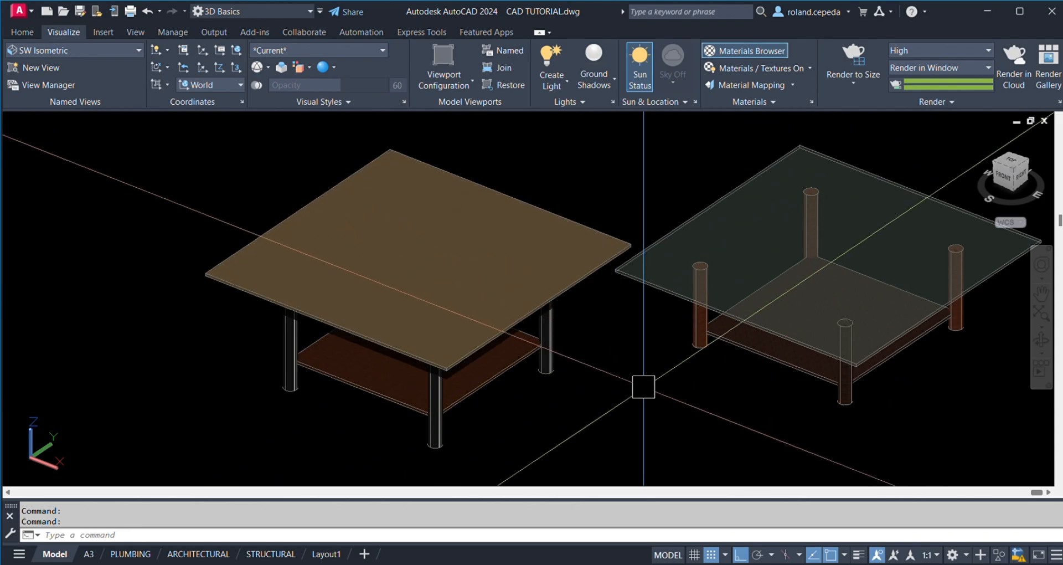
pyautogui.moveTo(640, 450); pyautogui.dragTo(604, 445, button='middle')
# - Replace the lower shelf's dark brown material with a transparent yellow-tinted glass-like material
pyautogui.click(475, 360)
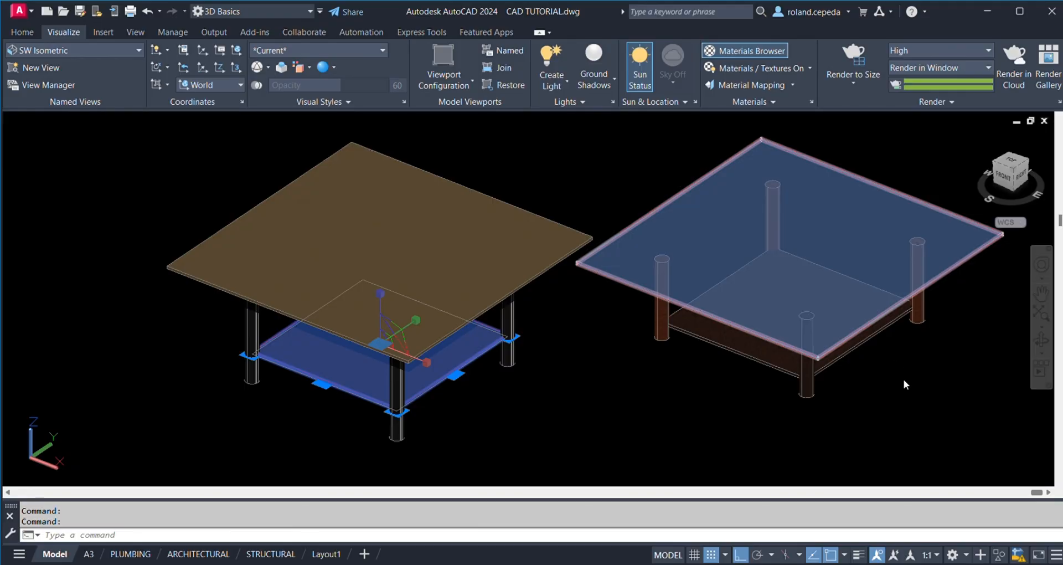
pyautogui.press('Escape')
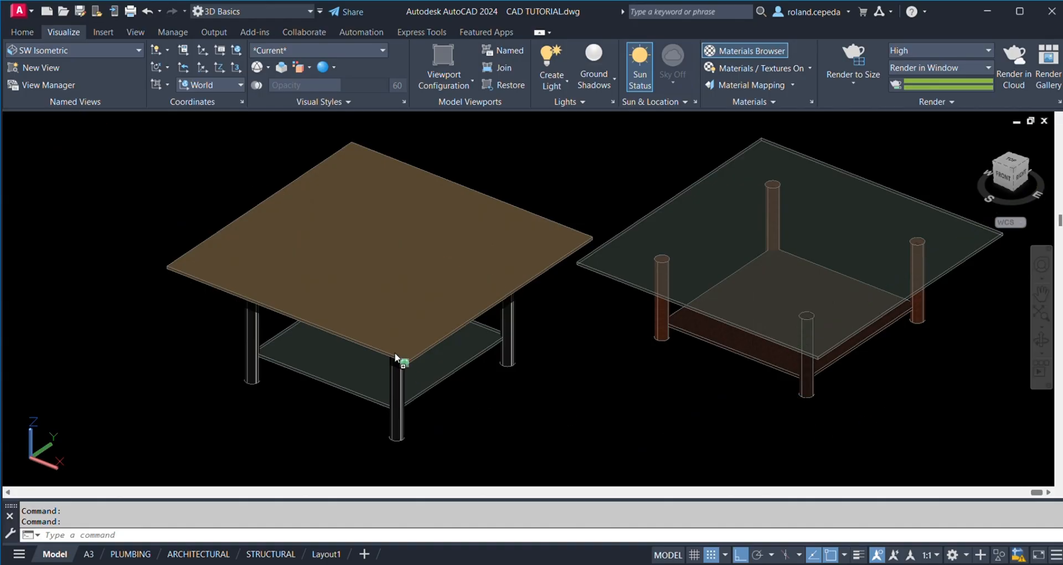
pyautogui.moveTo(451, 361)
pyautogui.mouseDown()
pyautogui.moveTo(468, 367)
pyautogui.moveTo(463, 353)
pyautogui.mouseUp()
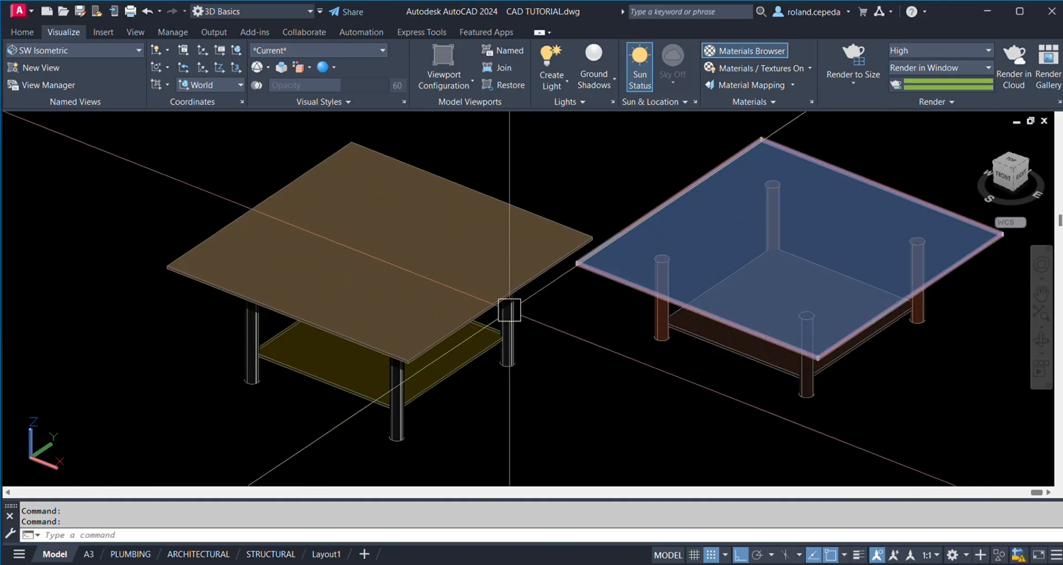
pyautogui.scroll(6, 509, 311)
pyautogui.moveTo(474, 484); pyautogui.dragTo(947, 459, button='middle')
pyautogui.scroll(-4, 674, 347)
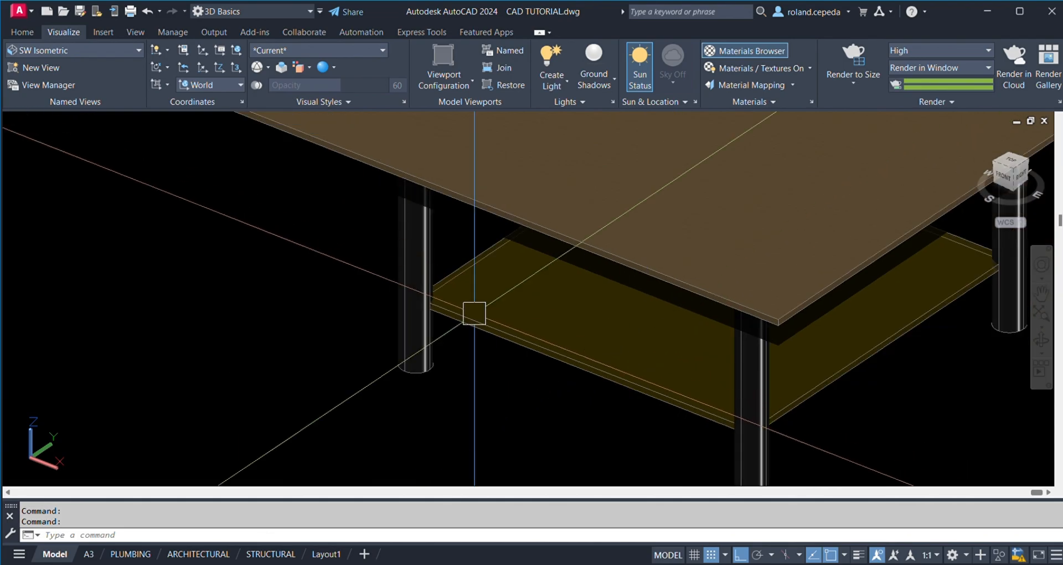
pyautogui.scroll(-5, 408, 311)
pyautogui.moveTo(520, 328); pyautogui.dragTo(430, 323, button='middle')
pyautogui.scroll(4, 462, 338)
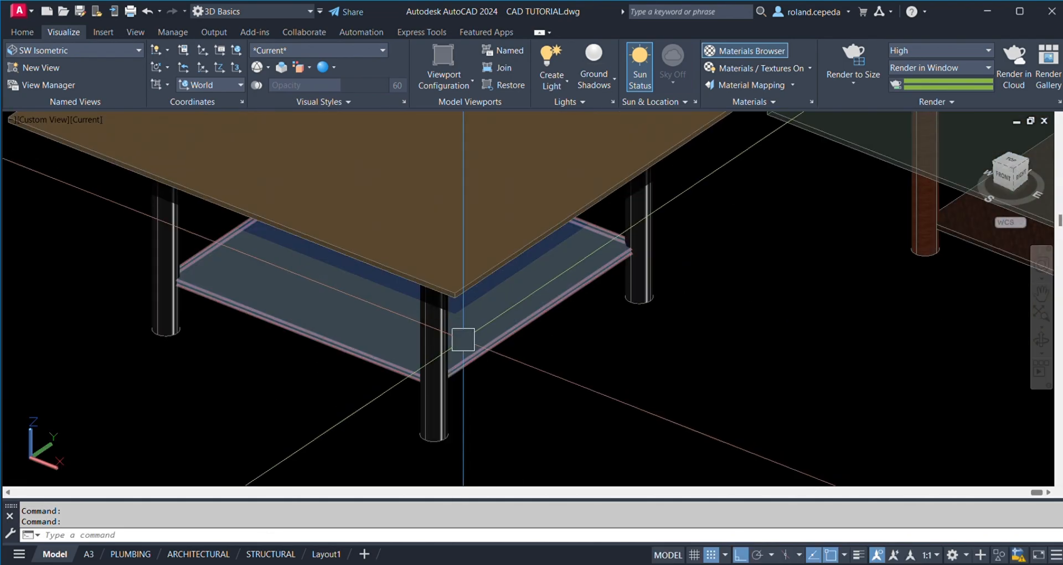
# - Apply light brown materials to the front, right and left legs in place of the glossy black one
pyautogui.click(434, 340)
pyautogui.press('Escape')
pyautogui.click(639, 249)
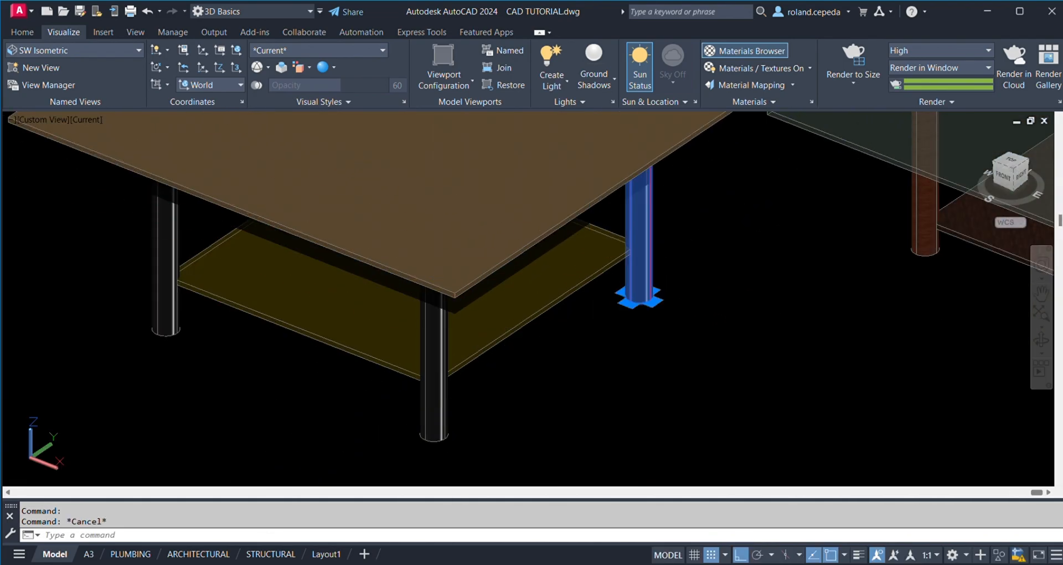
pyautogui.press('Escape')
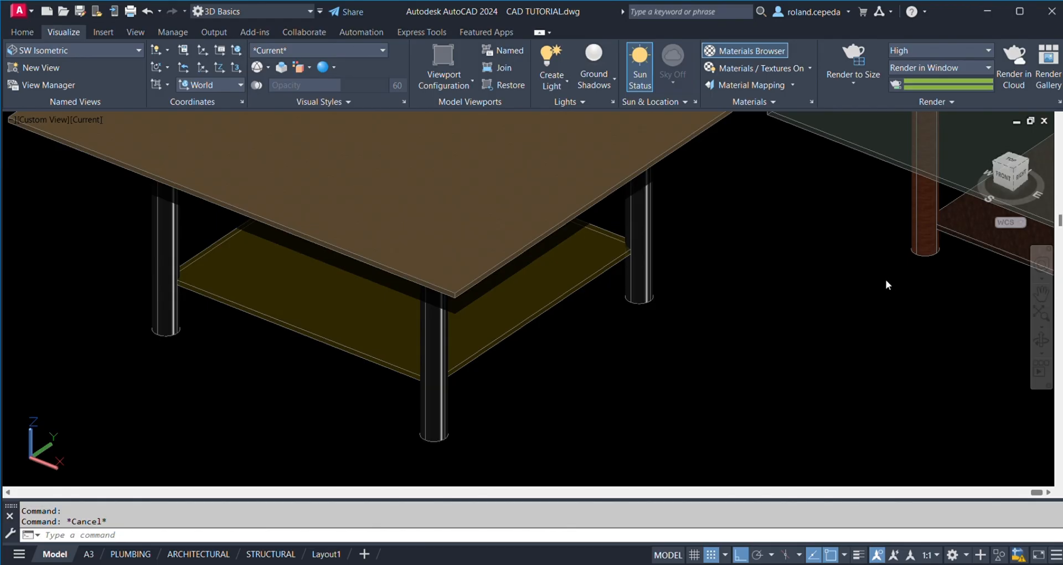
pyautogui.click(435, 343)
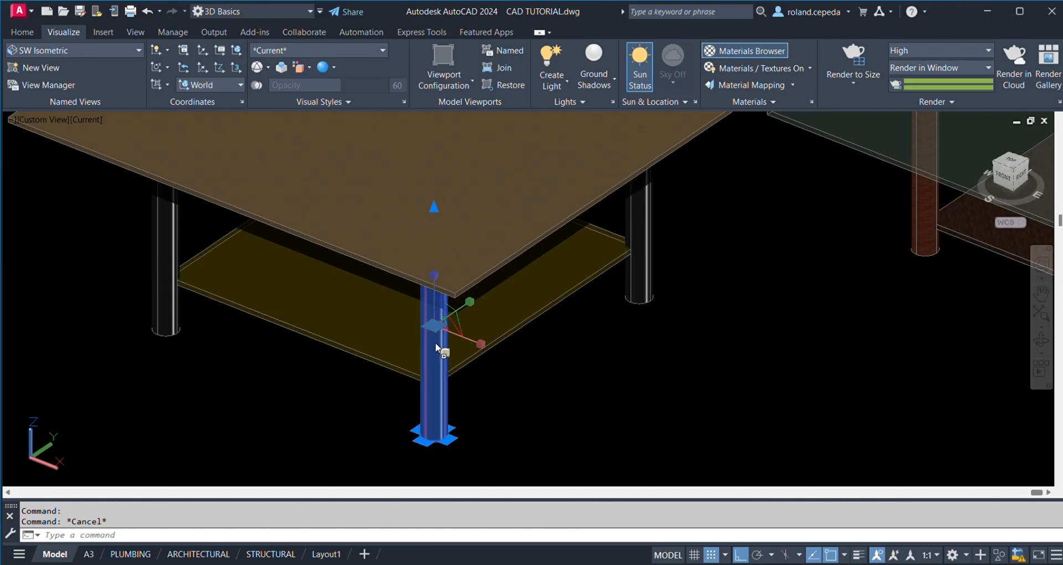
pyautogui.press('Escape')
pyautogui.moveTo(907, 286); pyautogui.dragTo(637, 237)
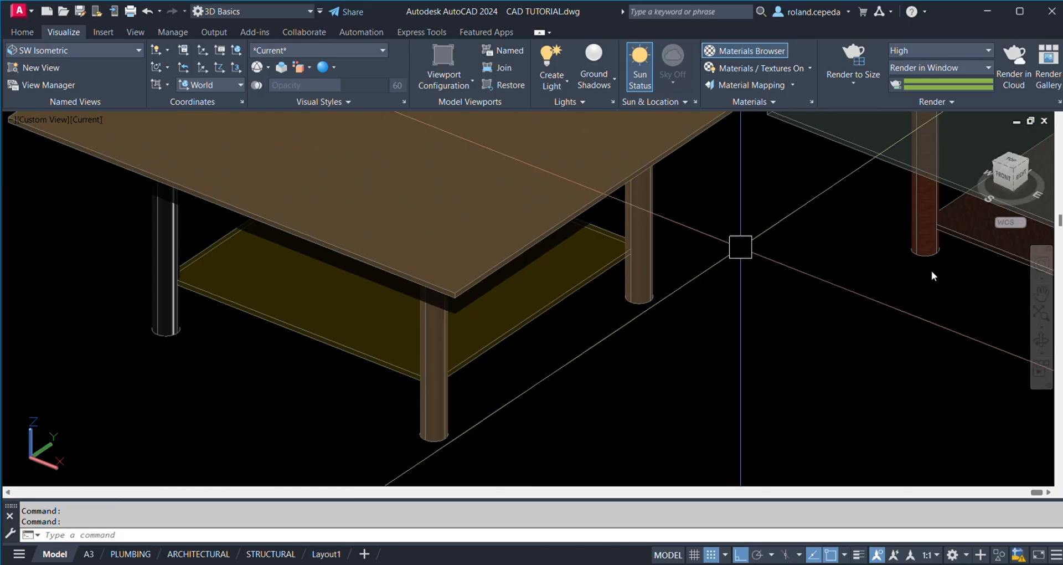
pyautogui.moveTo(926, 262); pyautogui.dragTo(167, 270)
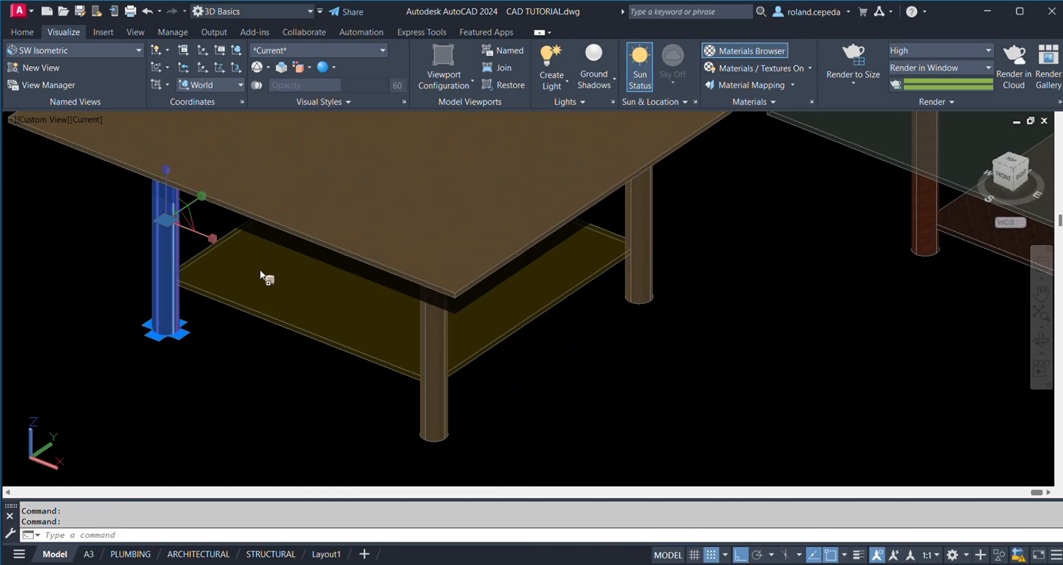
pyautogui.scroll(-8, 363, 278)
pyautogui.moveTo(565, 314); pyautogui.dragTo(448, 333, button='middle')
pyautogui.scroll(4, 453, 295)
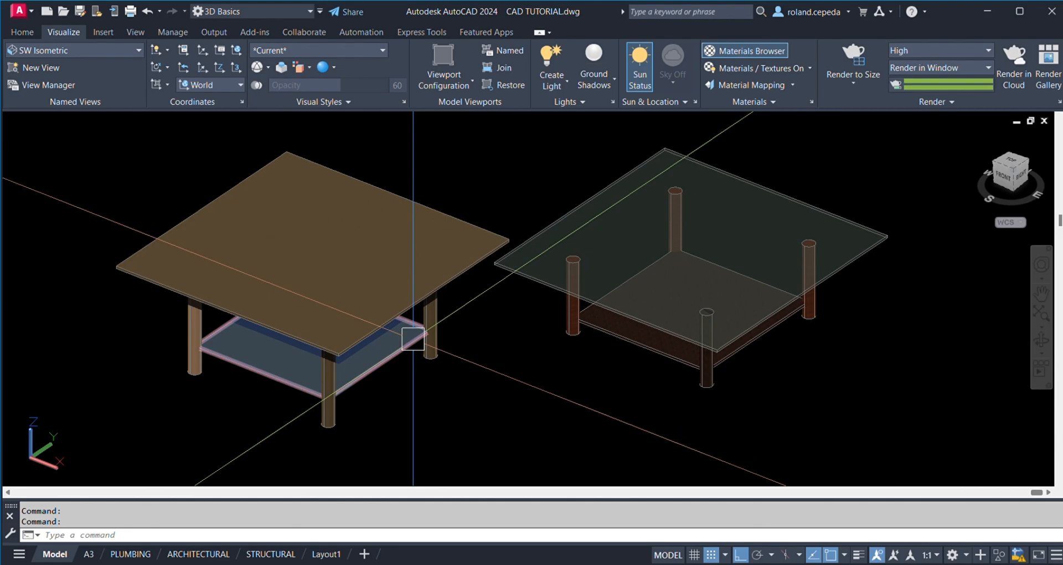
# - Examine the table with its changed materials beside the reference table and the sofa, orbiting around them
pyautogui.write('3do')
pyautogui.press('Return')
pyautogui.moveTo(300, 369); pyautogui.dragTo(437, 334)
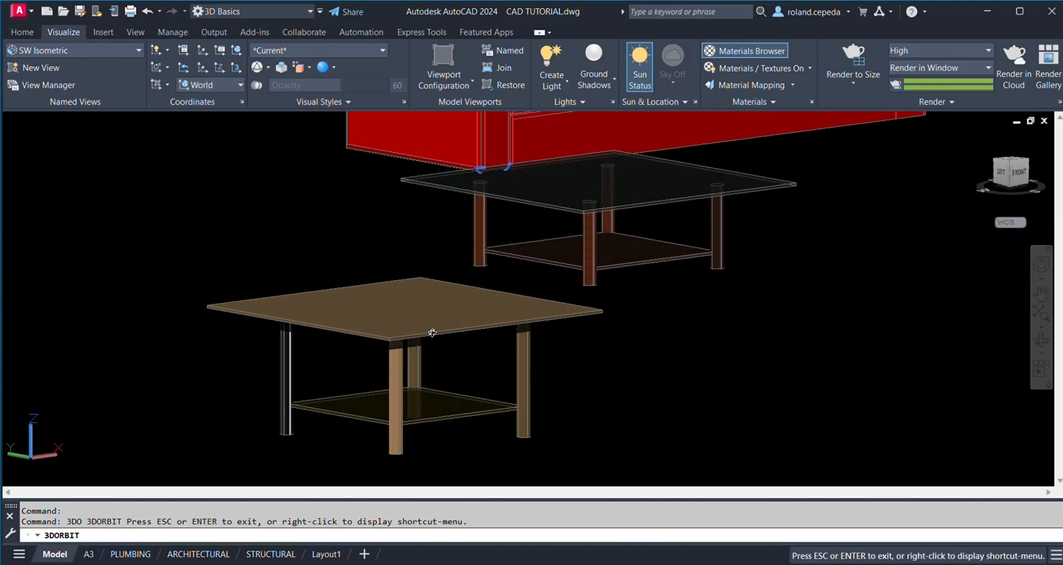
pyautogui.moveTo(373, 351); pyautogui.dragTo(489, 327)
pyautogui.scroll(-5, 325, 343)
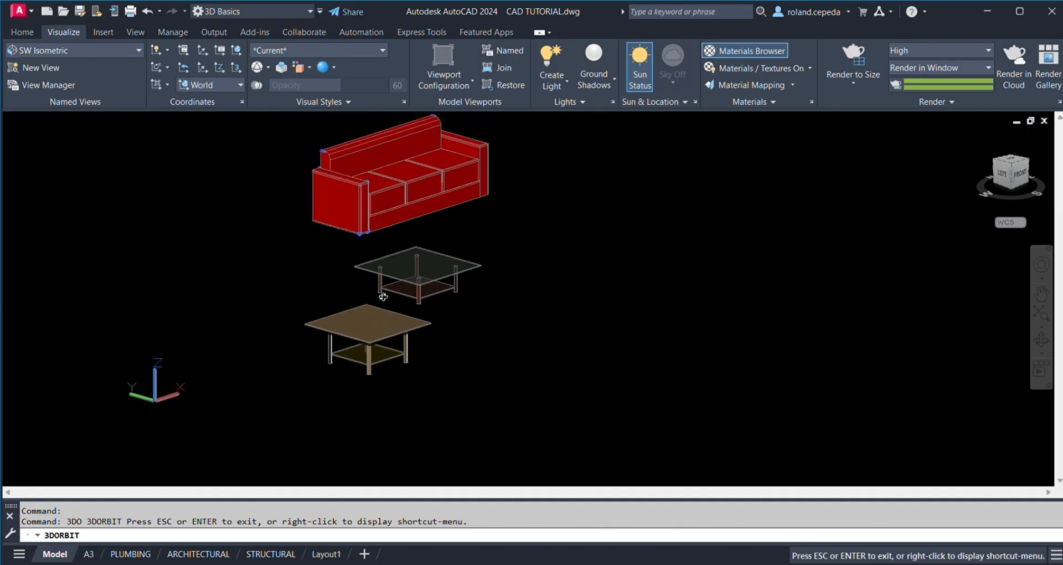
pyautogui.scroll(2, 436, 147)
pyautogui.scroll(3, 436, 148)
pyautogui.scroll(-2, 432, 206)
# - Examine the red sofa's seat cushions, armrests and backrest from several angles
pyautogui.moveTo(488, 290); pyautogui.dragTo(429, 316)
pyautogui.scroll(-3, 277, 398)
pyautogui.scroll(4, 554, 216)
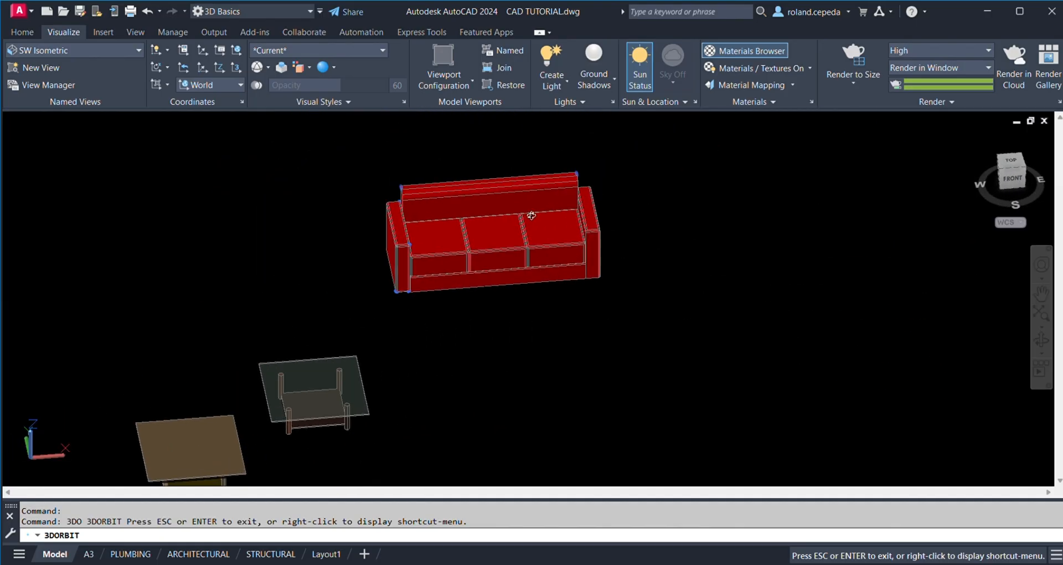
pyautogui.scroll(3, 544, 235)
pyautogui.scroll(-3, 460, 329)
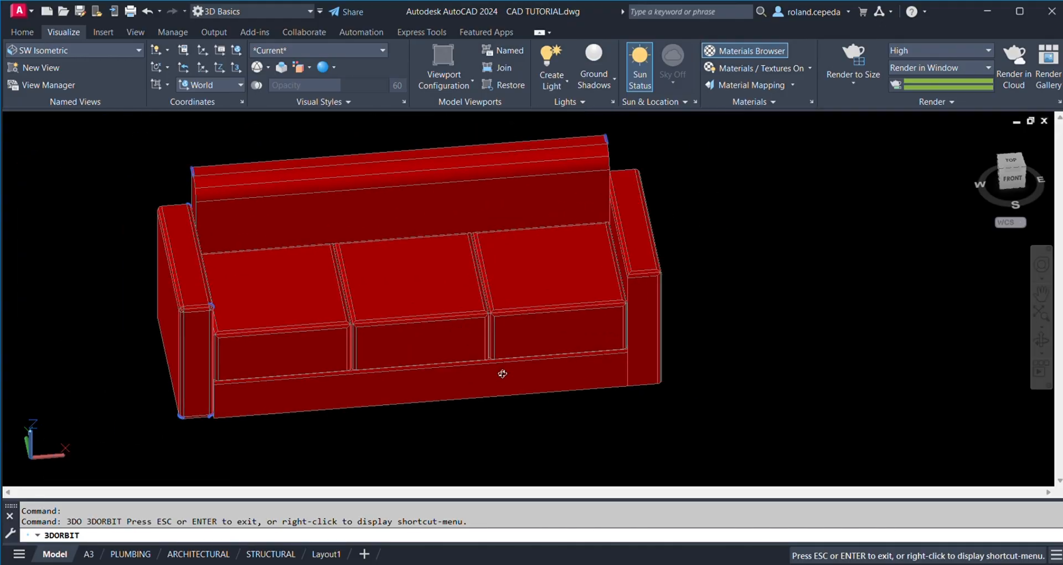
pyautogui.moveTo(502, 376); pyautogui.dragTo(404, 292)
pyautogui.scroll(3, 340, 221)
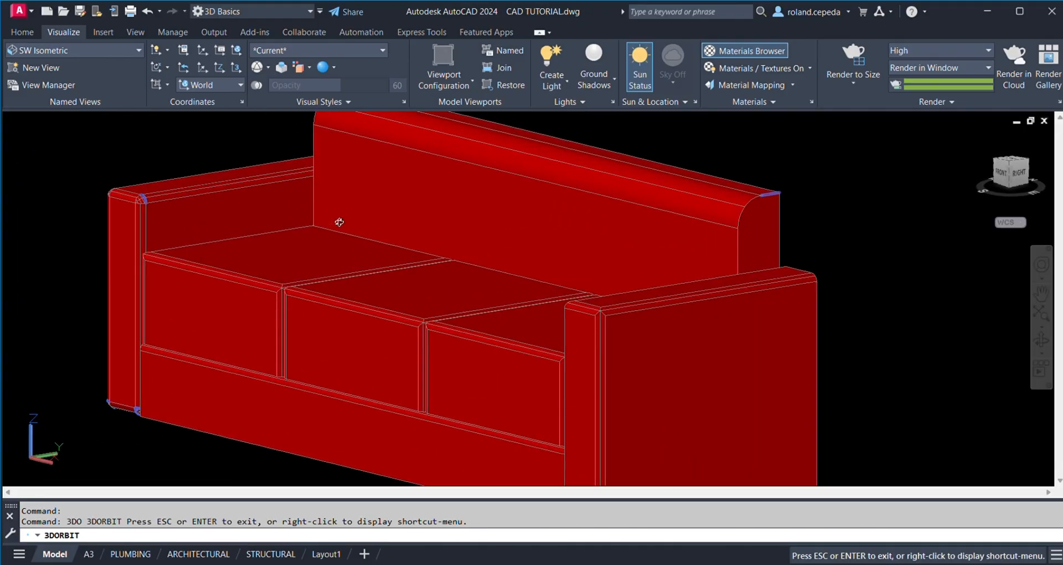
pyautogui.scroll(-2, 487, 278)
pyautogui.scroll(-1, 488, 278)
pyautogui.moveTo(531, 335); pyautogui.dragTo(563, 346)
pyautogui.press('Escape')
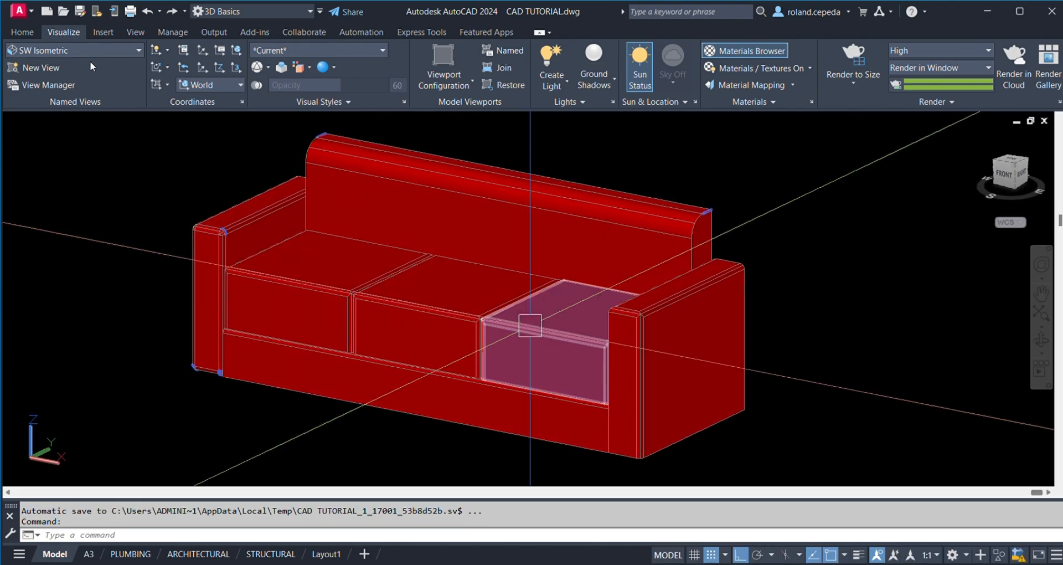
# - Switch the model to the SW Isometric view and bring the red sofa into close view
pyautogui.click(135, 33)
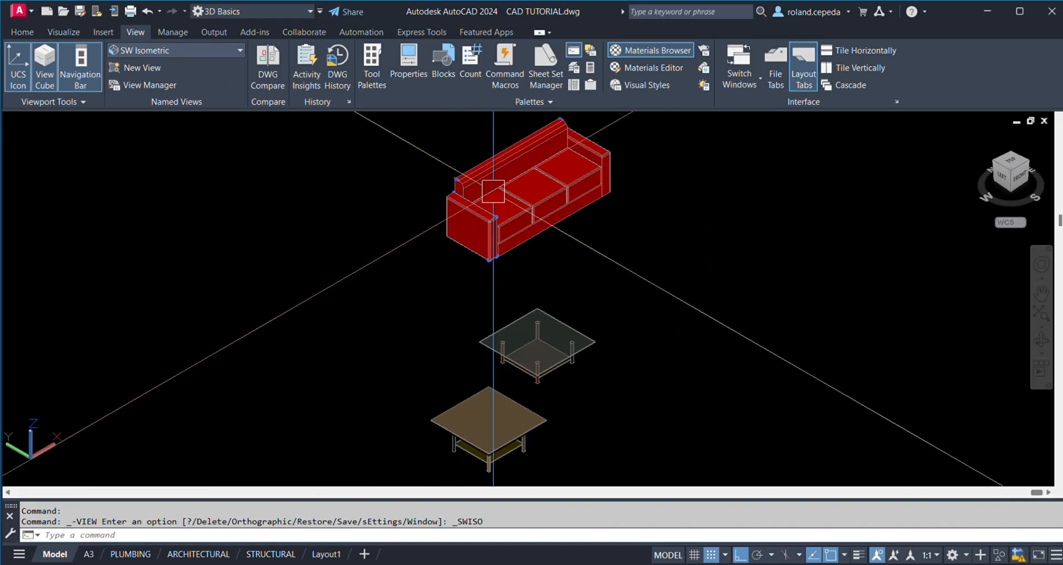
pyautogui.scroll(2, 499, 172)
pyautogui.moveTo(572, 205); pyautogui.dragTo(479, 266, button='middle')
pyautogui.scroll(9, 471, 252)
pyautogui.scroll(-8, 471, 252)
pyautogui.scroll(5, 426, 259)
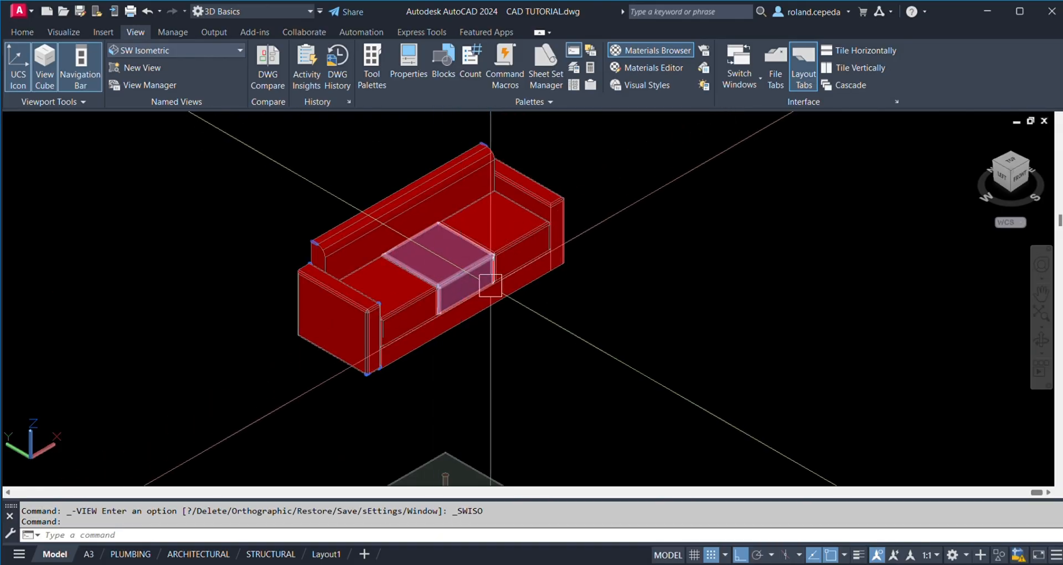